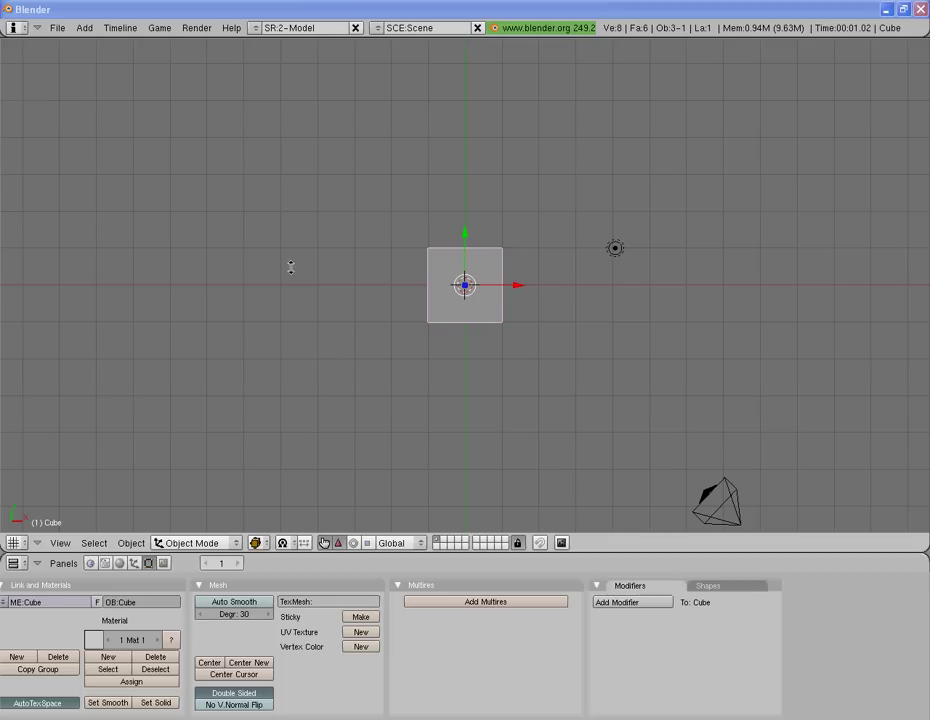
Step: Delete the default cube from the scene
click(491, 314)
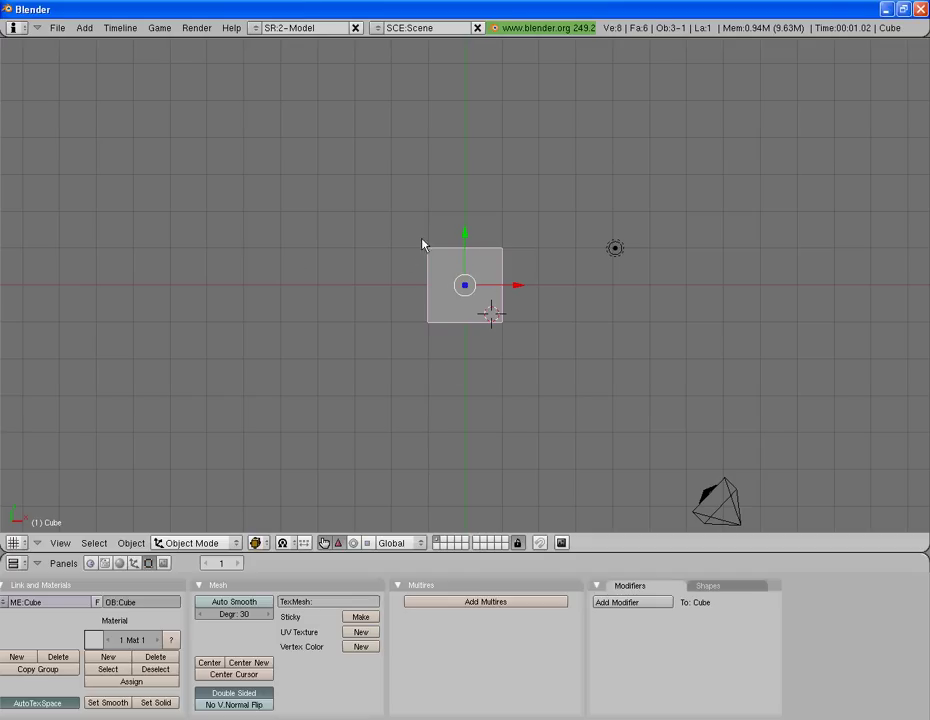
key(x)
click(494, 248)
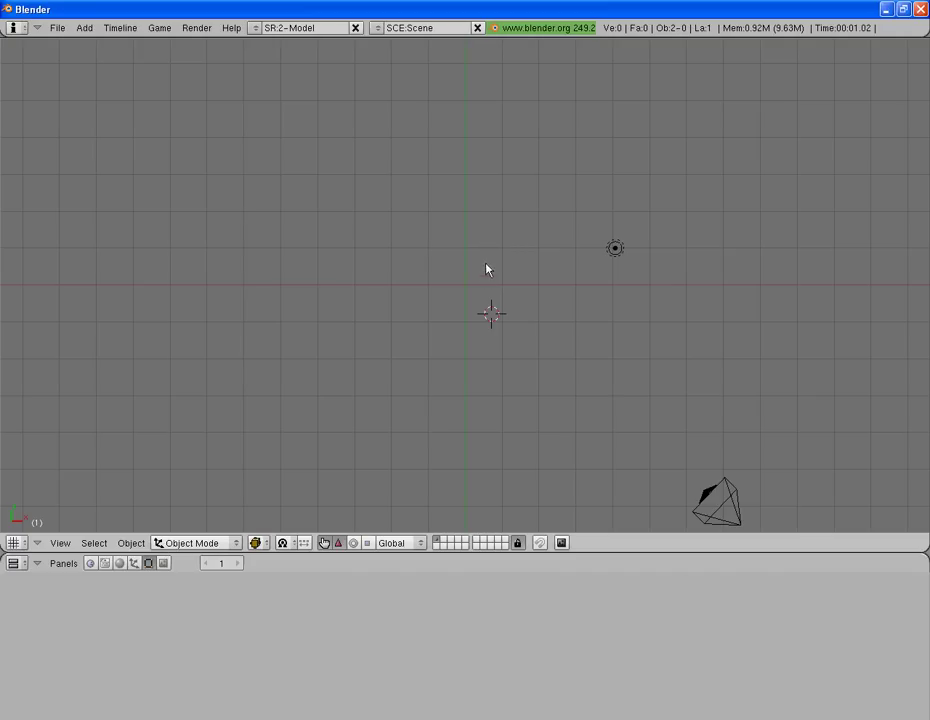
Step: Set the 3D cursor at the scene centre in front view and bring up the Add menu
click(475, 282)
key(KP_1)
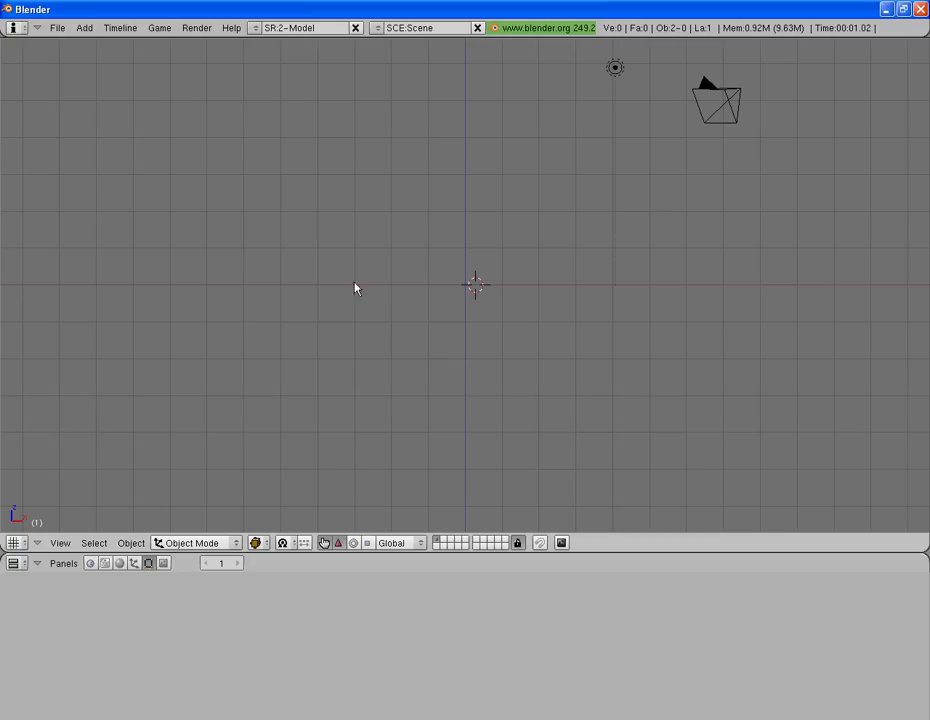
click(465, 284)
key(space)
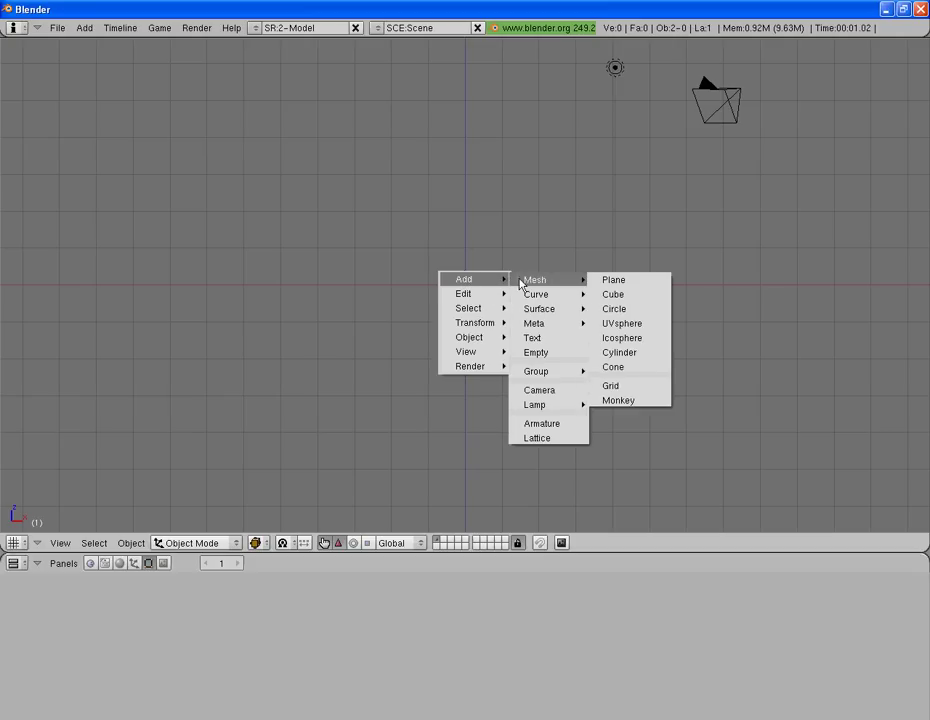
Step: Add a mesh plane at the scene centre, seen from the front
click(622, 284)
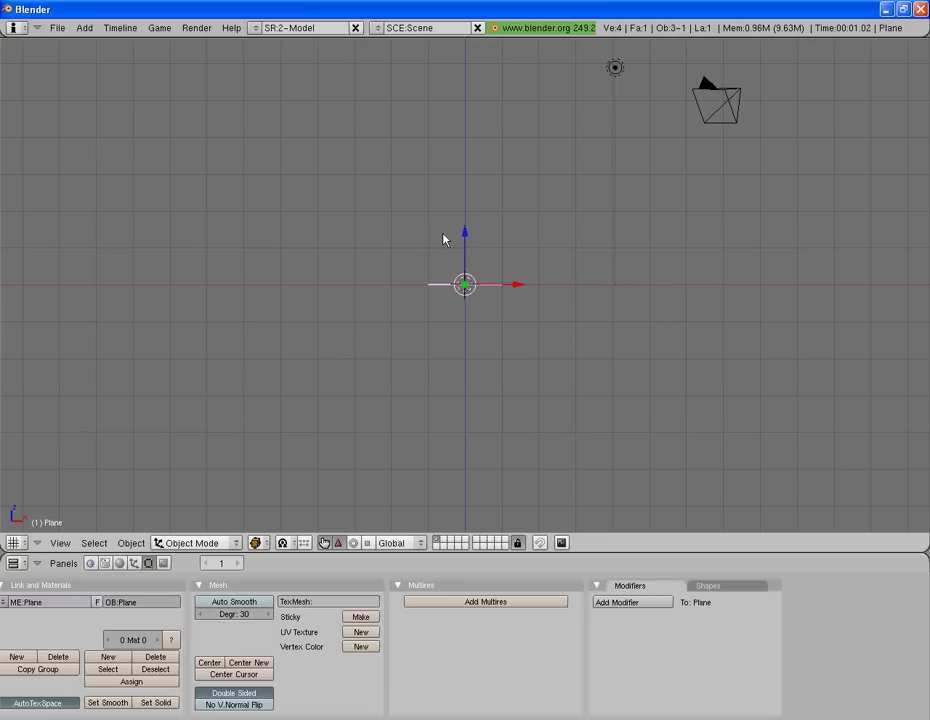
mouse_move(463, 274)
middle_down()
mouse_move(452, 284)
mouse_move(457, 390)
middle_up()
key(KP_1)
Step: Rotate the plane 90° about X so it stands upright facing front
key(r)
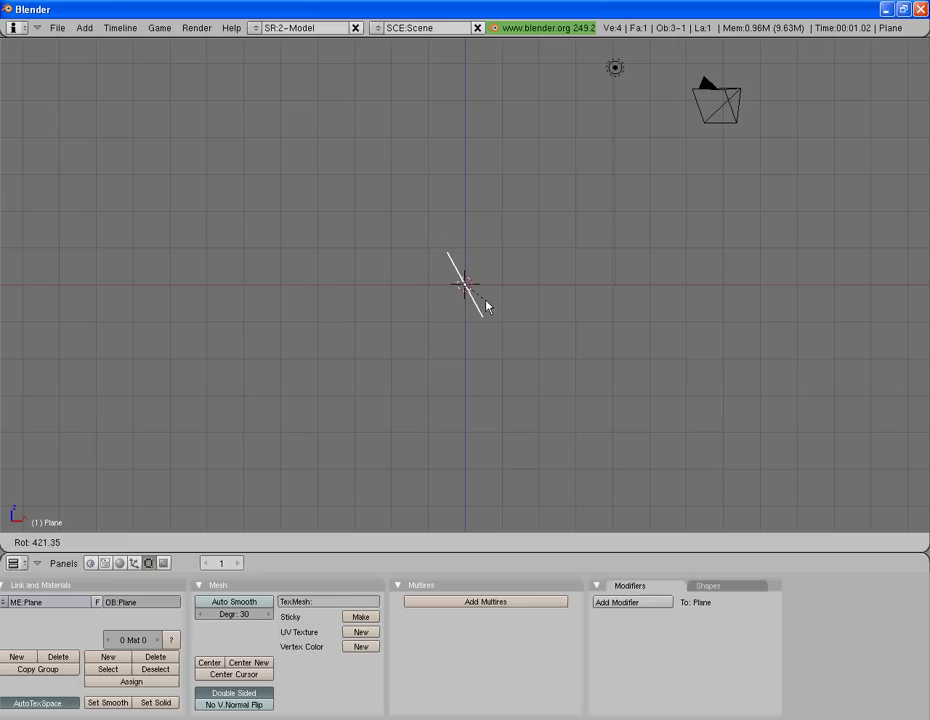
key(x)
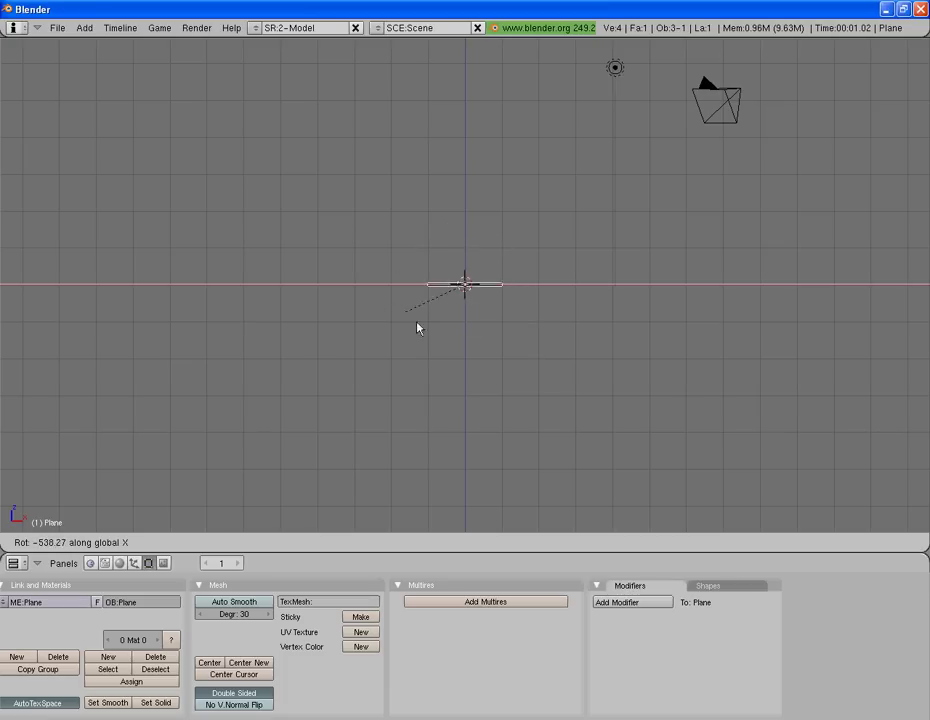
text(90)
key(Return)
mouse_move(277, 303)
middle_down()
mouse_move(467, 291)
mouse_move(340, 401)
mouse_move(581, 332)
mouse_move(544, 297)
middle_up()
key(KP_1)
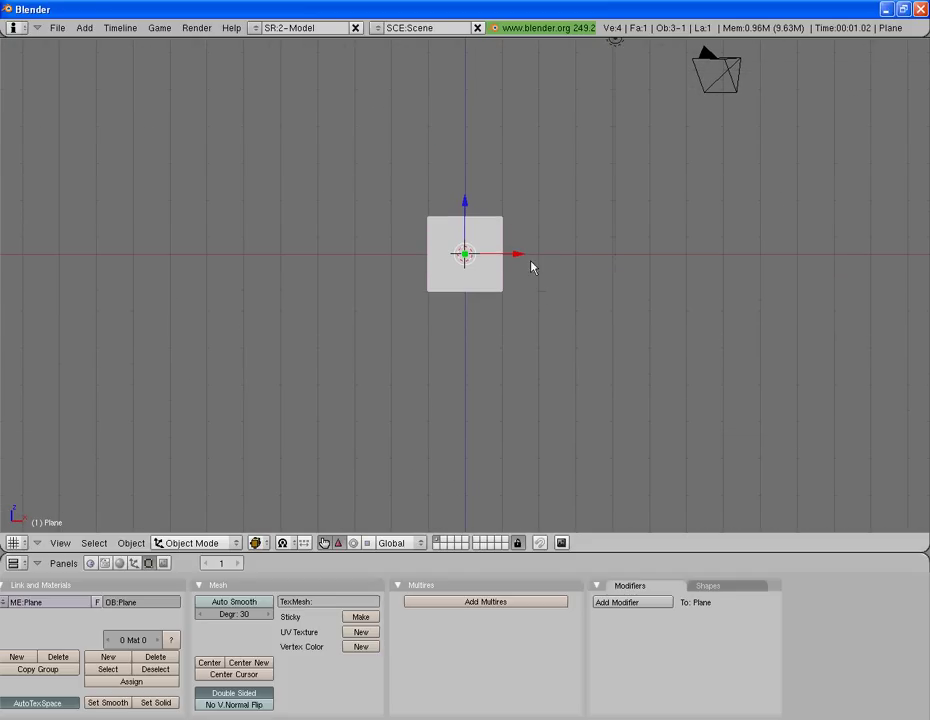
Step: Scale the plane up, stretch it wide along X, and slide it right of centre
key(KP_1)
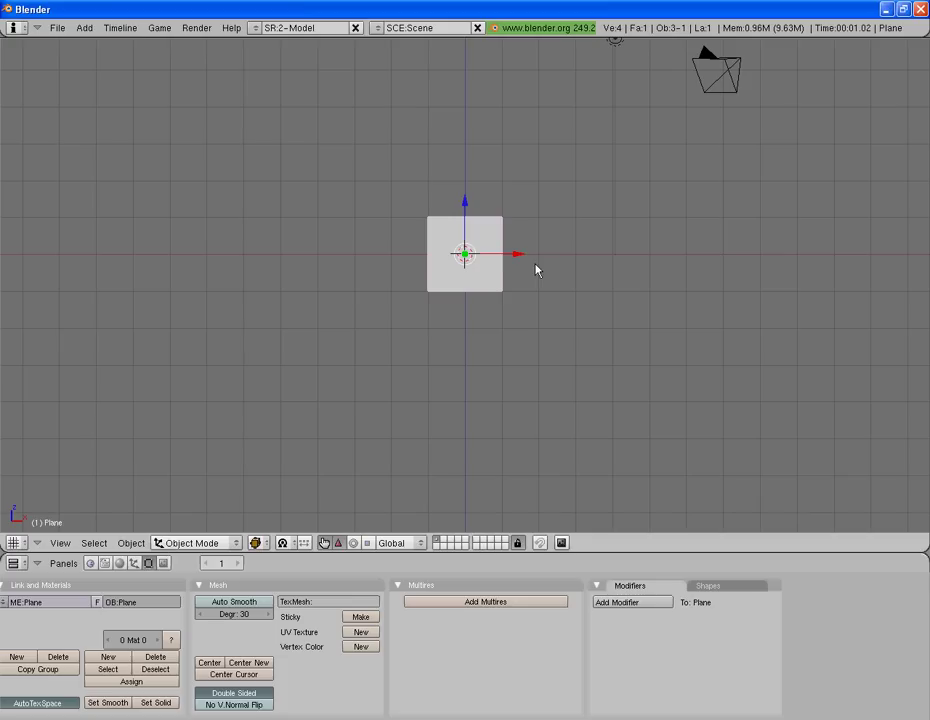
key(s)
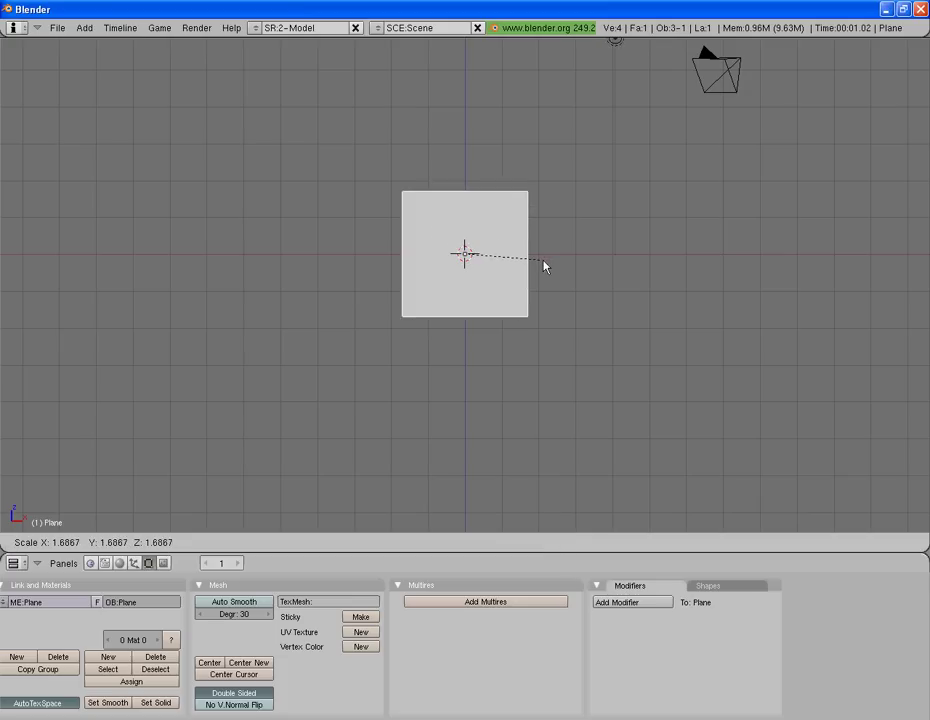
click(556, 271)
key(s)
key(x)
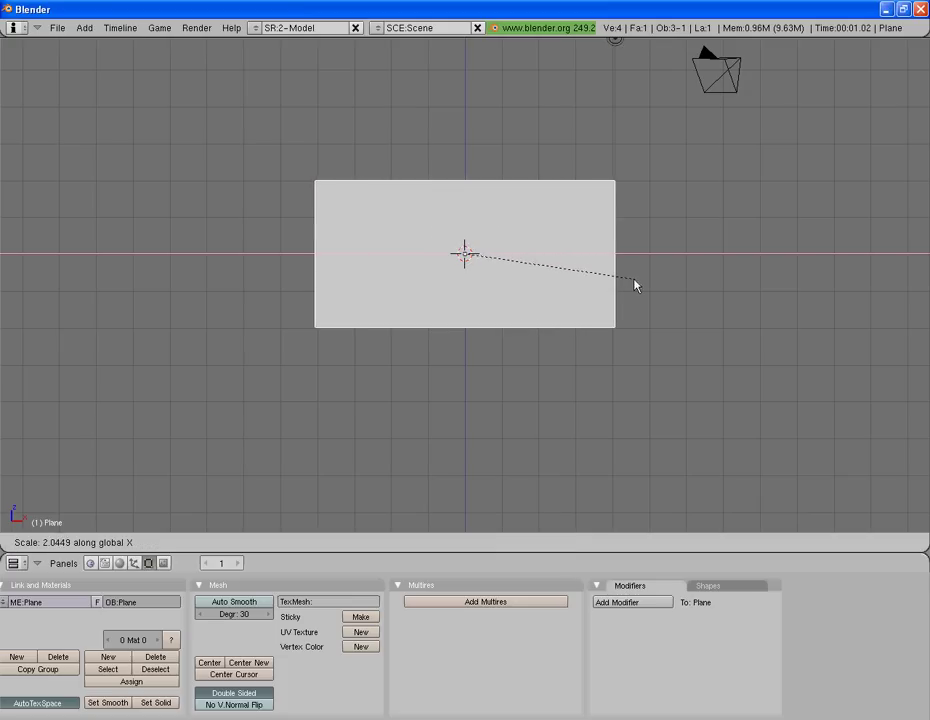
click(628, 285)
drag(516, 257, 588, 262)
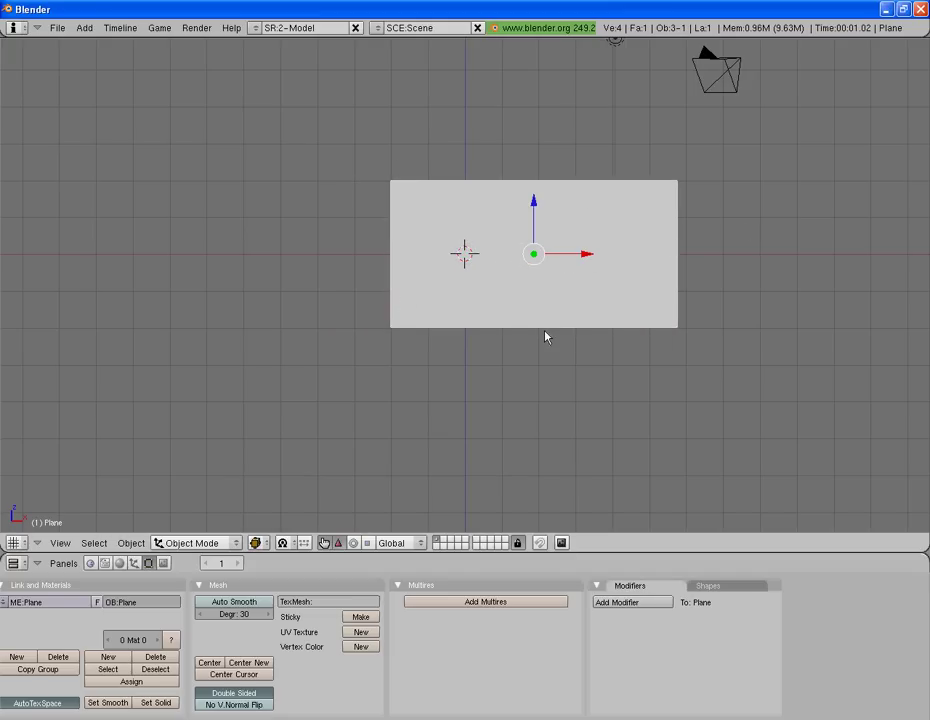
shift+middle_drag(545, 337, 544, 373)
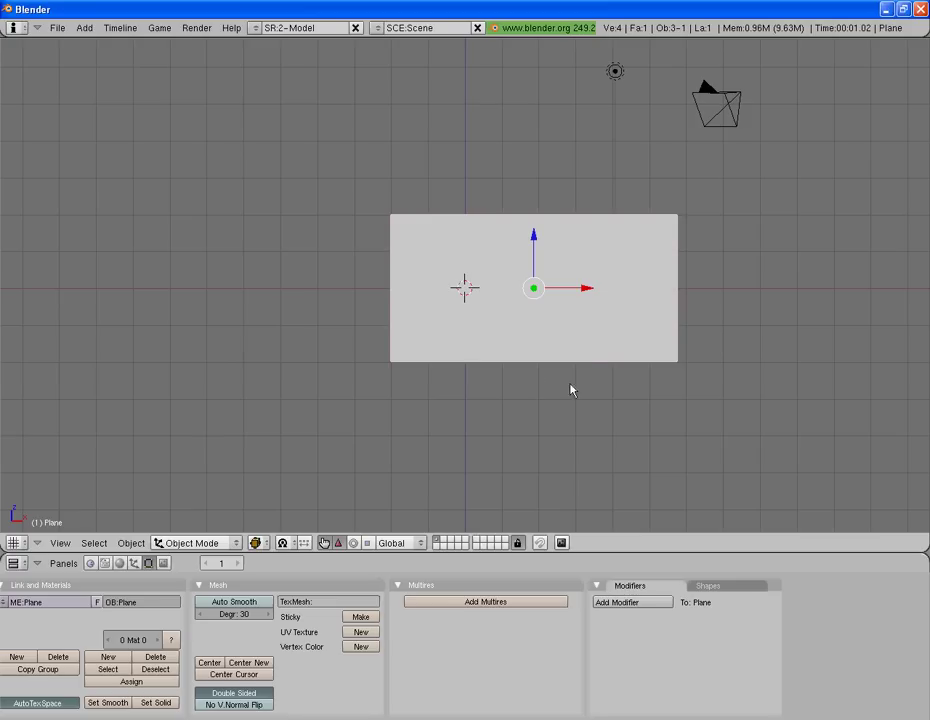
Step: Subdivide the flag plane twice in Edit Mode into 1,024 faces, then leave Edit Mode
key(Tab)
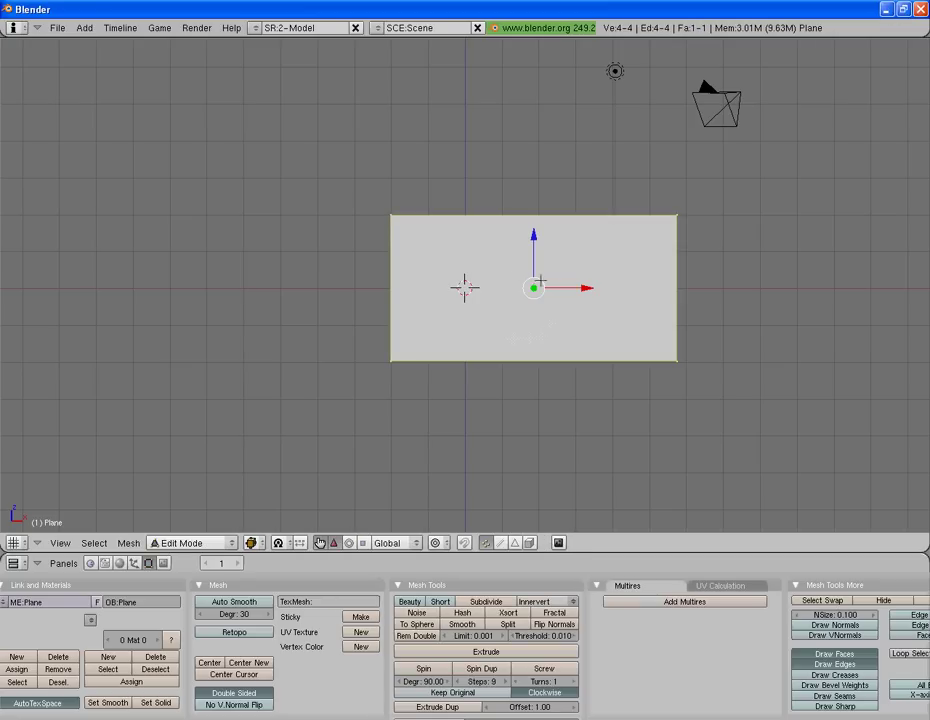
click(485, 604)
click(485, 604)
click(485, 604)
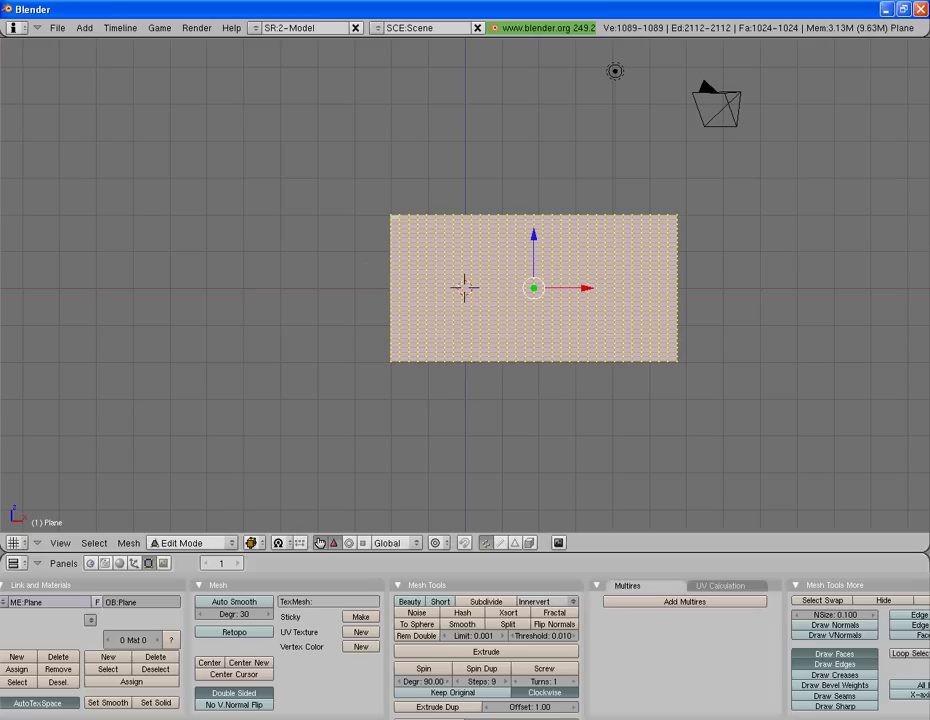
key(Tab)
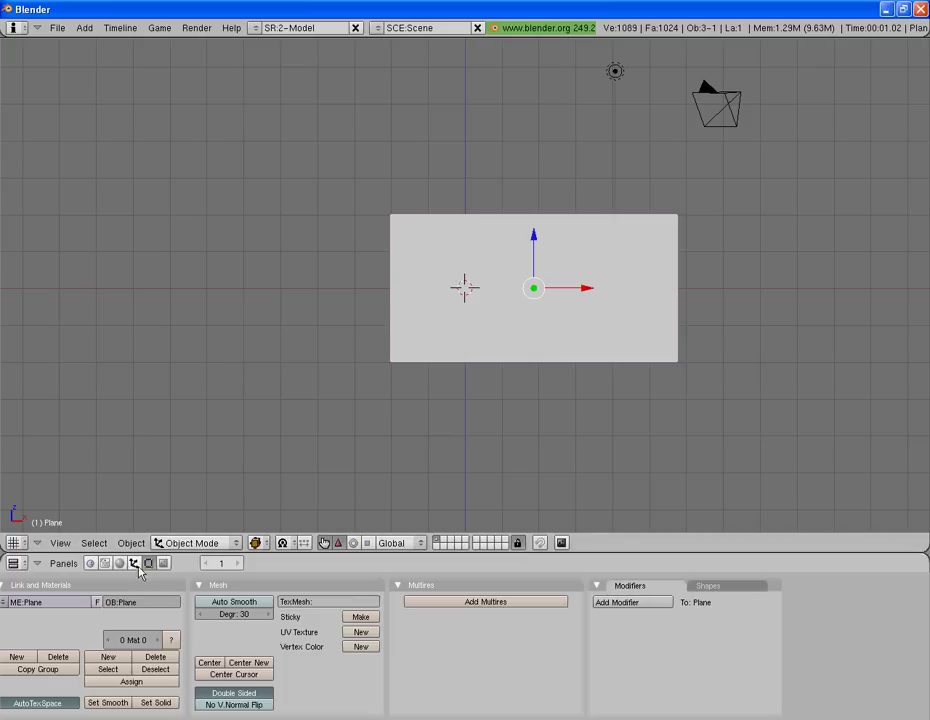
Step: Give the flag cloth physics with pinning enabled and the Silk material preset
click(134, 564)
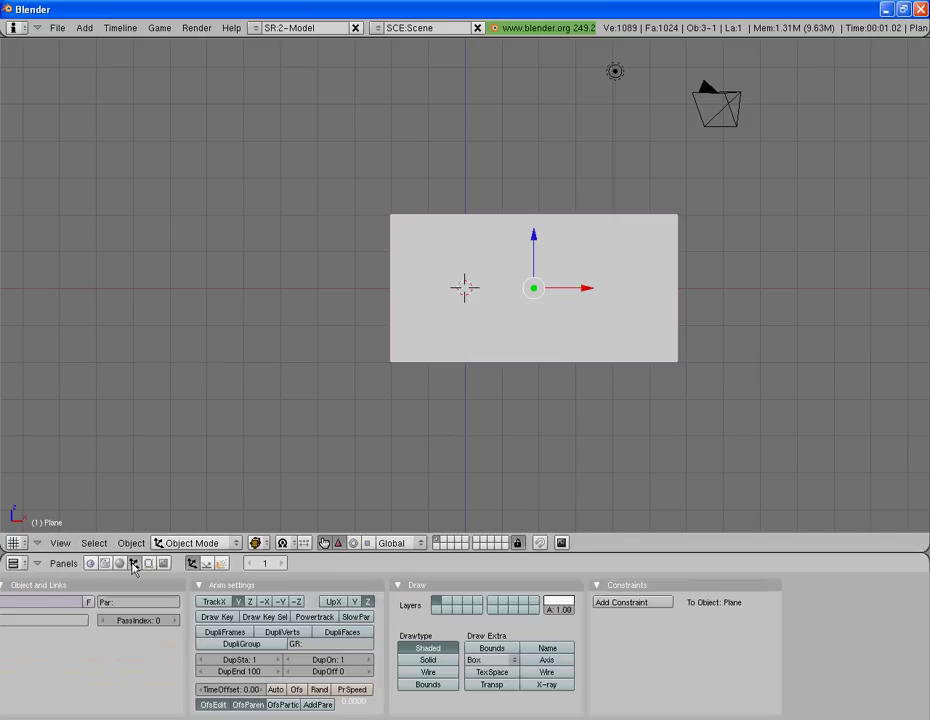
click(206, 565)
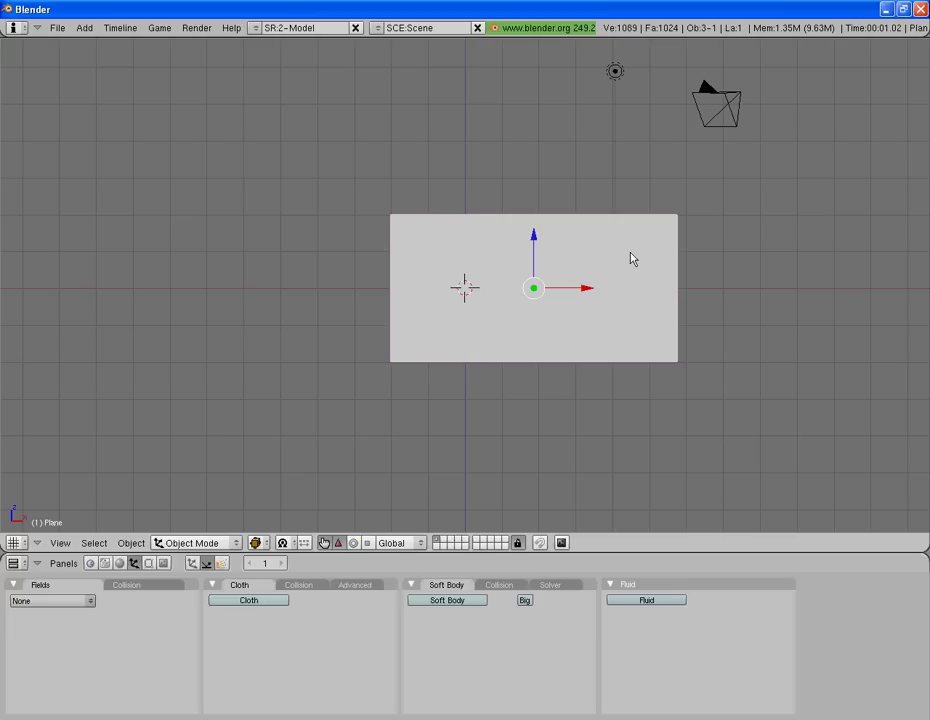
click(126, 585)
click(40, 585)
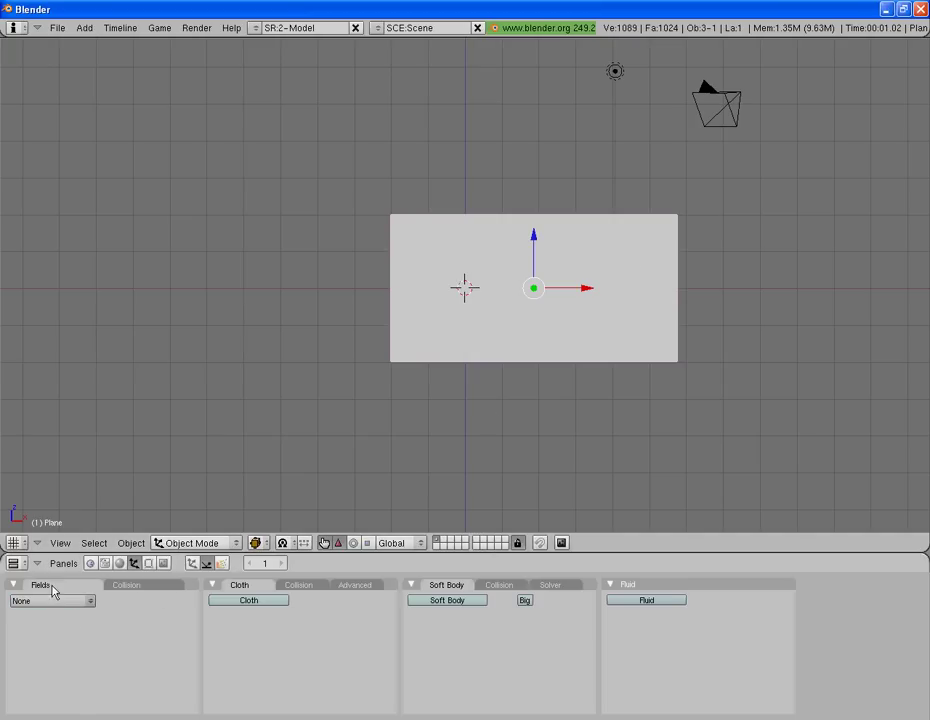
click(250, 602)
click(260, 677)
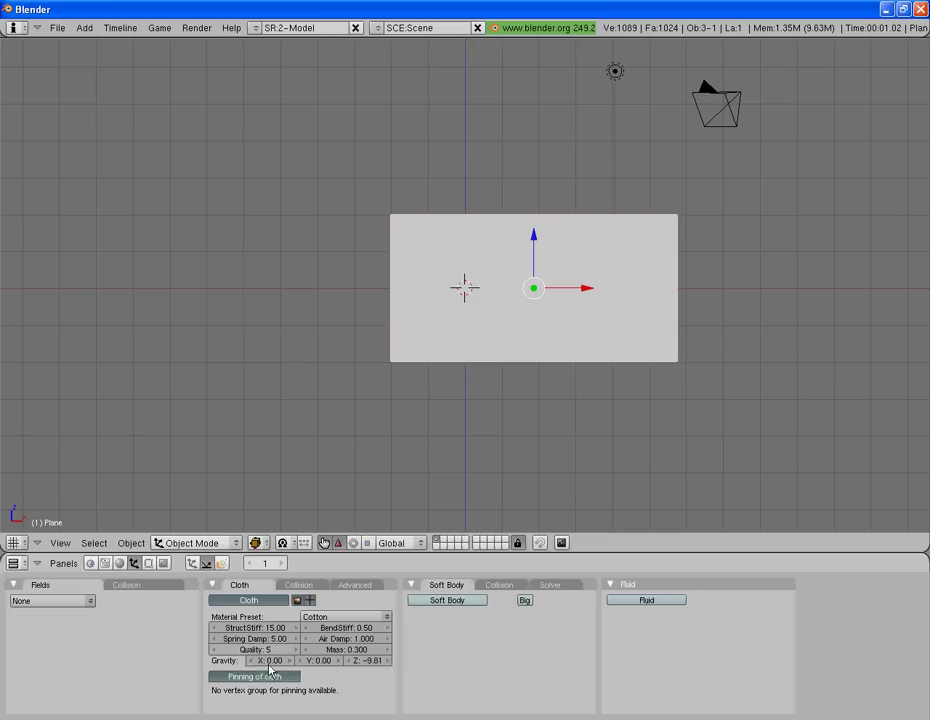
click(322, 617)
click(322, 607)
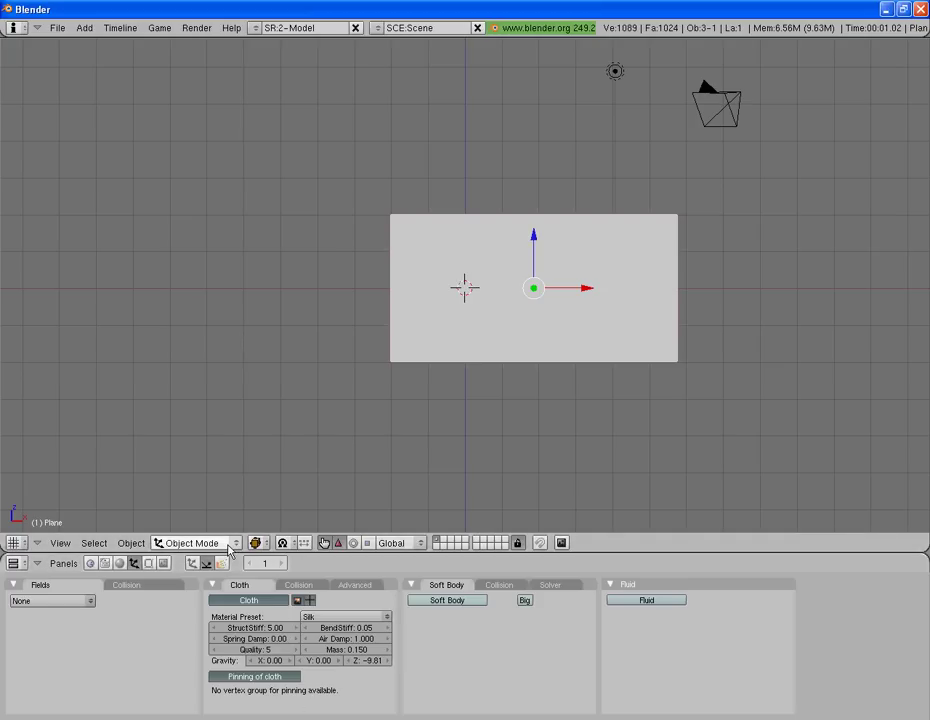
Step: Switch to Weight Paint mode and paint a stroke down the flag's left edge
click(236, 544)
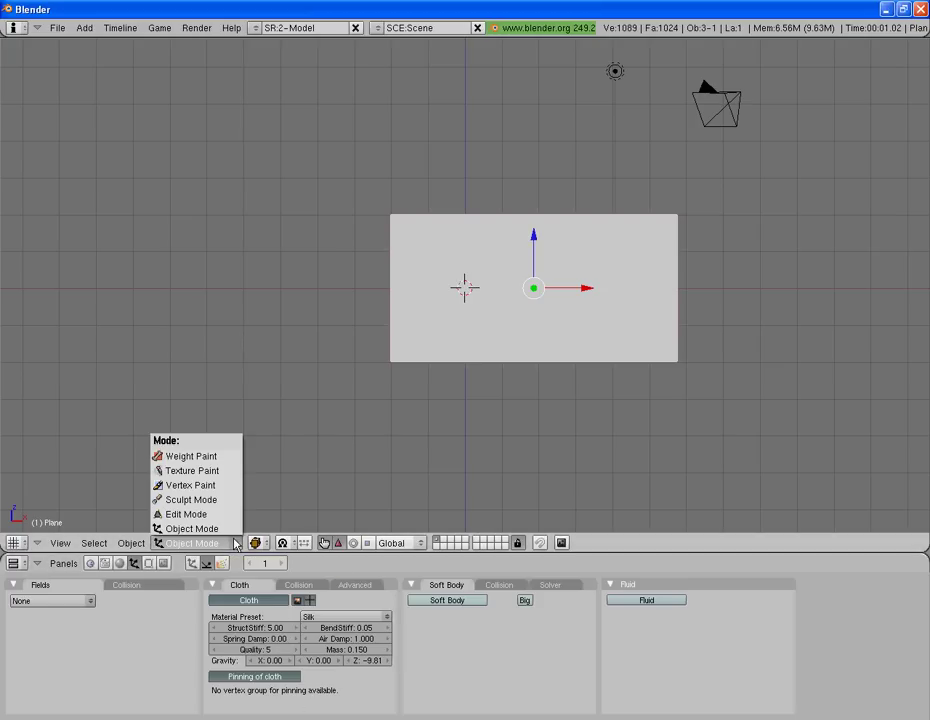
click(199, 457)
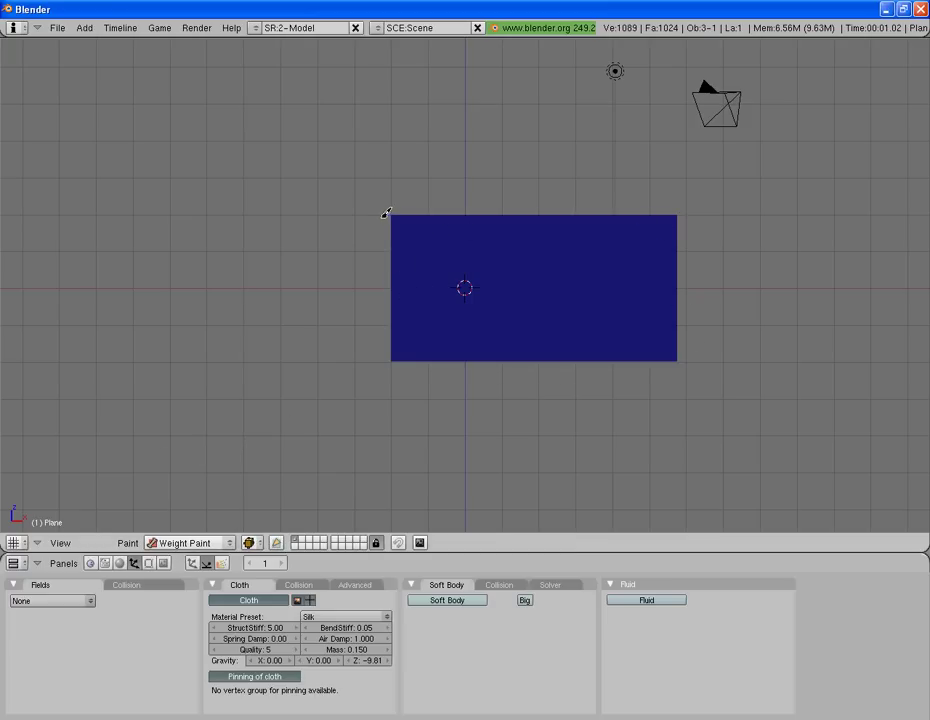
drag(387, 213, 390, 357)
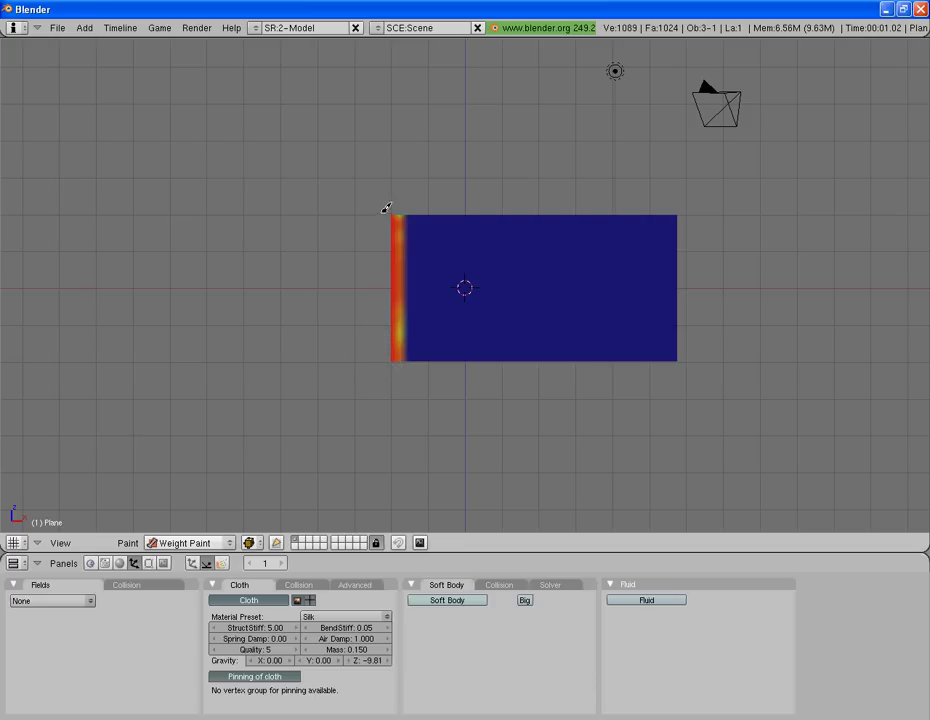
Step: Zoom in and repaint the whole left edge fully red, then zoom back out
scroll(401, 286, up, 2)
scroll(404, 289, up, 3)
shift+middle_drag(424, 311, 605, 253)
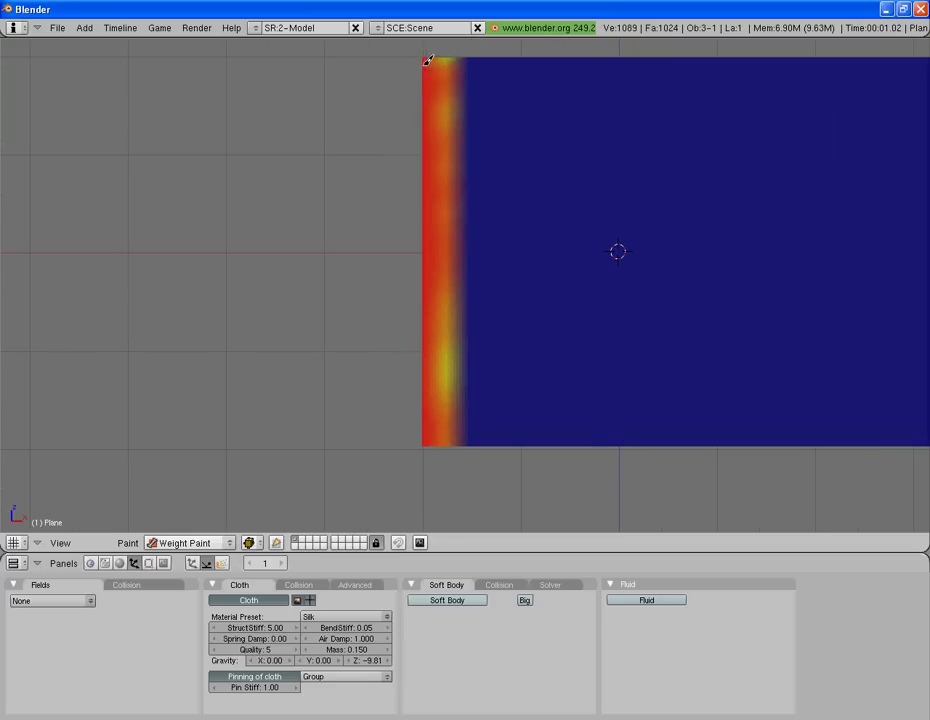
mouse_move(428, 62)
mouse_down()
mouse_move(442, 64)
mouse_move(441, 447)
mouse_up()
scroll(448, 361, down, 2)
scroll(448, 361, down, 2)
scroll(448, 361, down, 1)
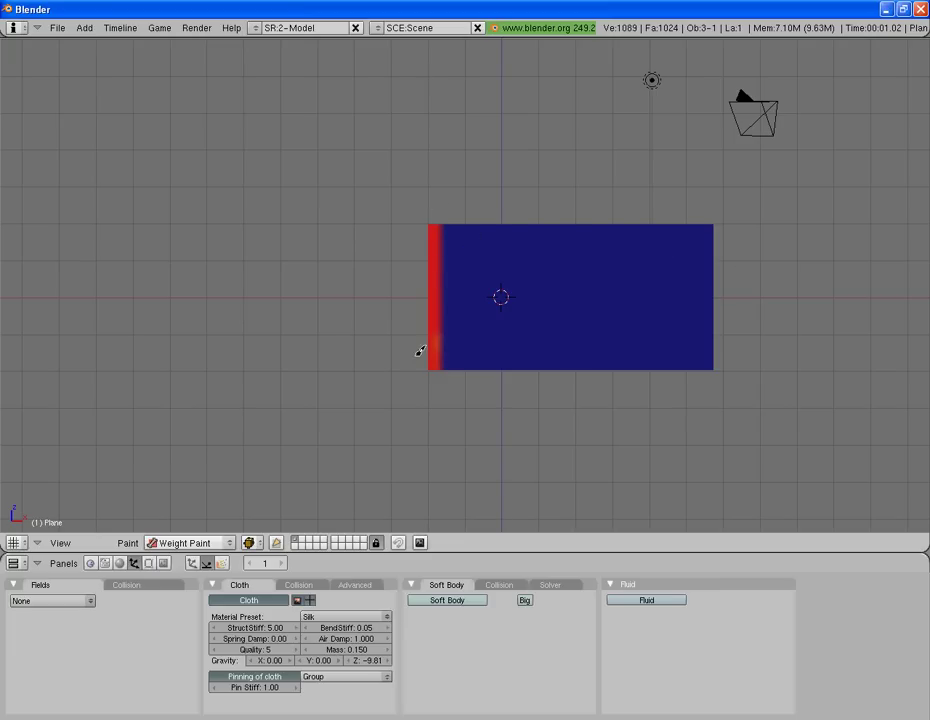
scroll(803, 224, down, 1)
Step: Return to Object Mode and play the cloth simulation with Alt+A
click(206, 545)
click(193, 530)
mouse_move(476, 375)
middle_down()
mouse_move(415, 307)
mouse_move(467, 338)
mouse_move(477, 367)
middle_up()
key(alt+a)
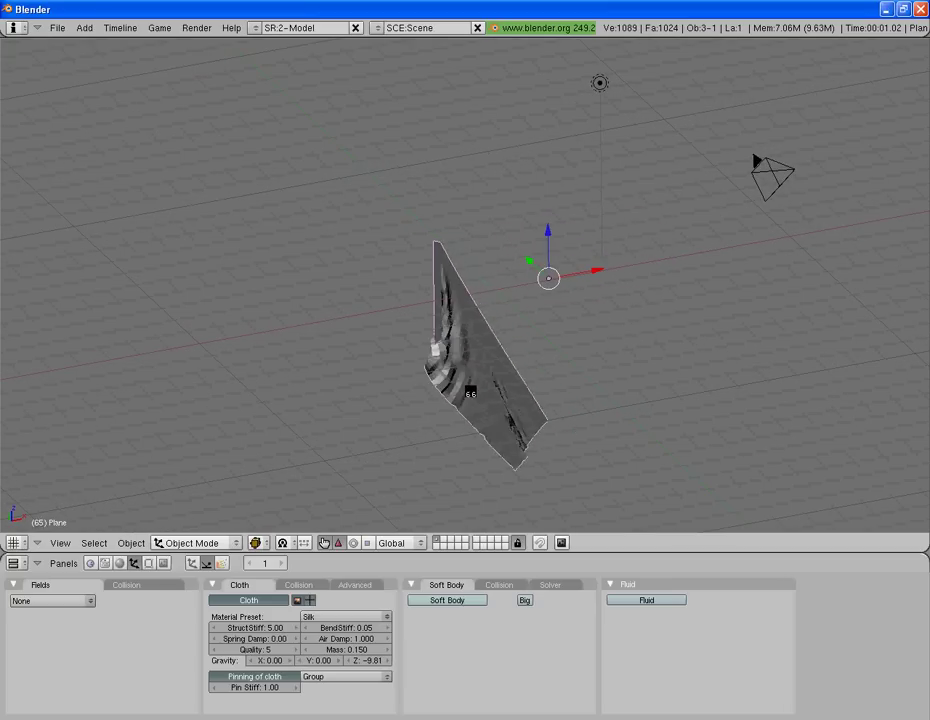
mouse_move(481, 373)
middle_down()
mouse_move(513, 370)
mouse_move(315, 400)
mouse_move(342, 387)
mouse_move(619, 350)
mouse_move(435, 385)
middle_up()
Step: Stop playback at frame 1 and deselect the flag plane
key(Escape)
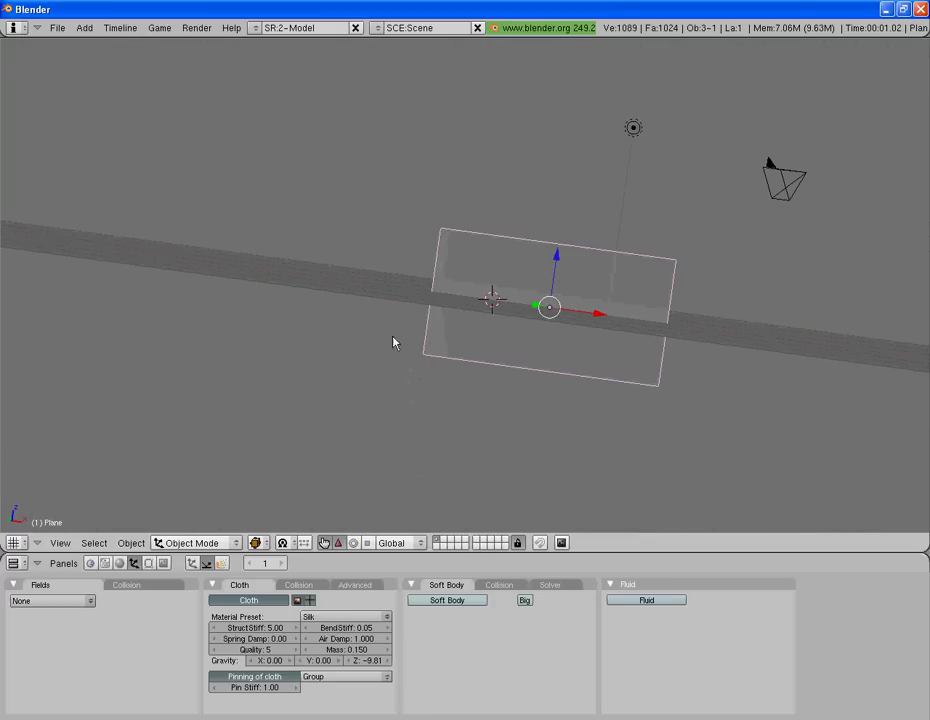
middle_drag(392, 361, 392, 377)
mouse_move(465, 324)
middle_down()
mouse_move(475, 306)
mouse_move(452, 315)
middle_up()
key(a)
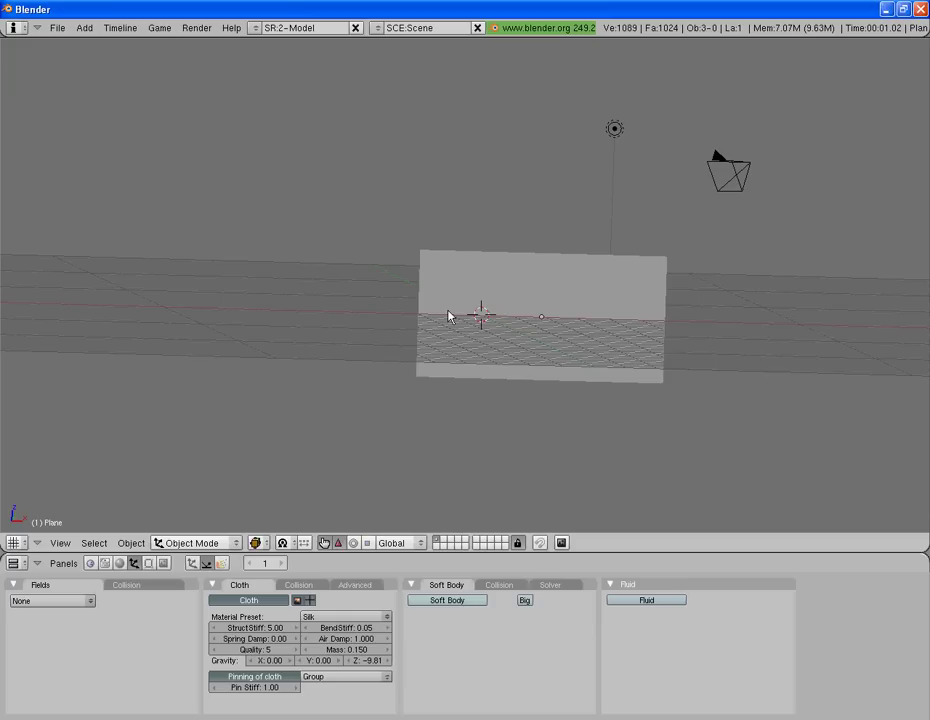
Step: Frame the scene and camera from top view, then preview the cloth animation briefly
key(KP_7)
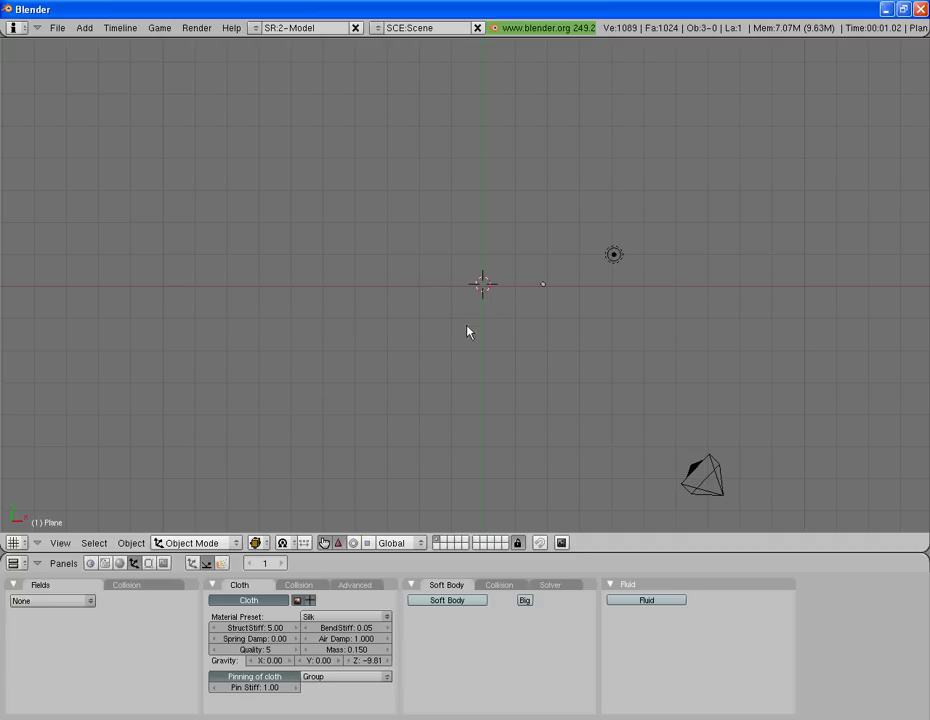
scroll(434, 297, up, 3)
shift+middle_drag(434, 297, 513, 332)
scroll(513, 332, down, 2)
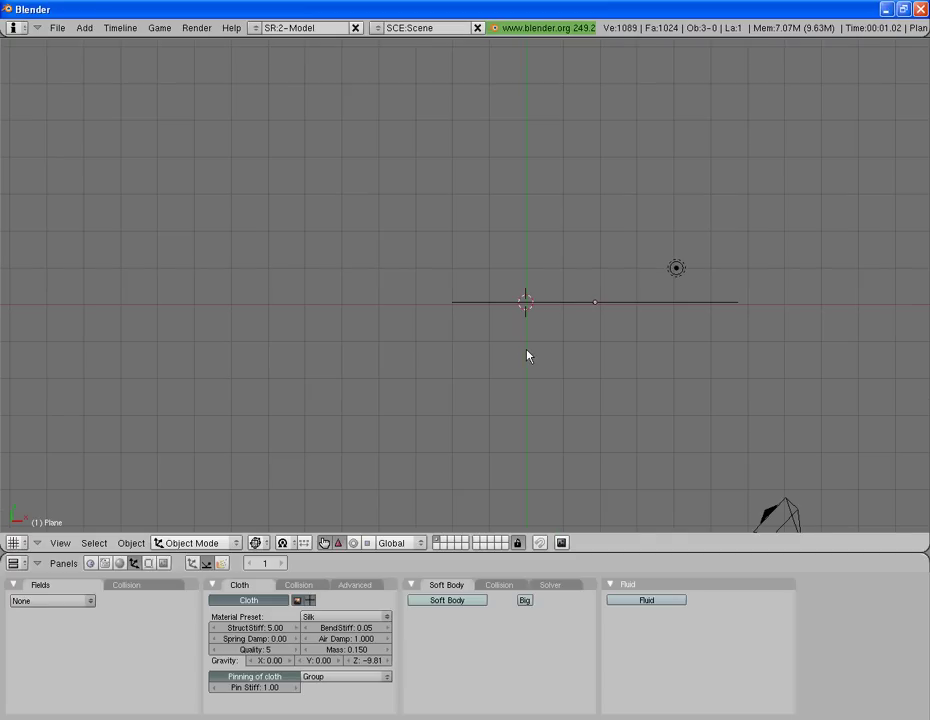
key(alt+a)
key(Escape)
Step: Add a second plane in solid front view and rotate it 90° about X upright
key(space)
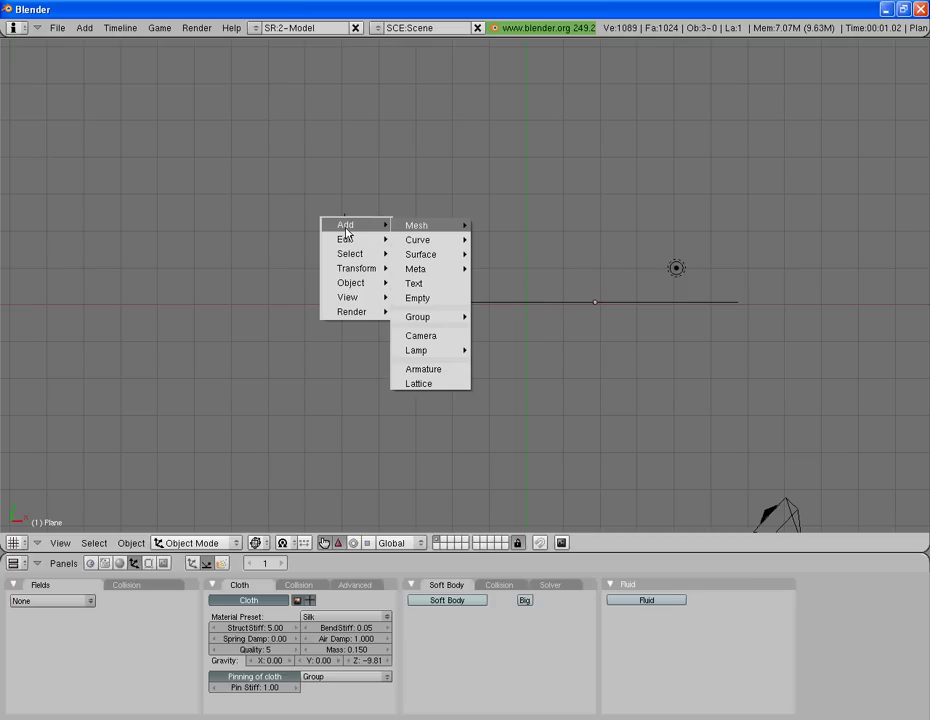
click(486, 226)
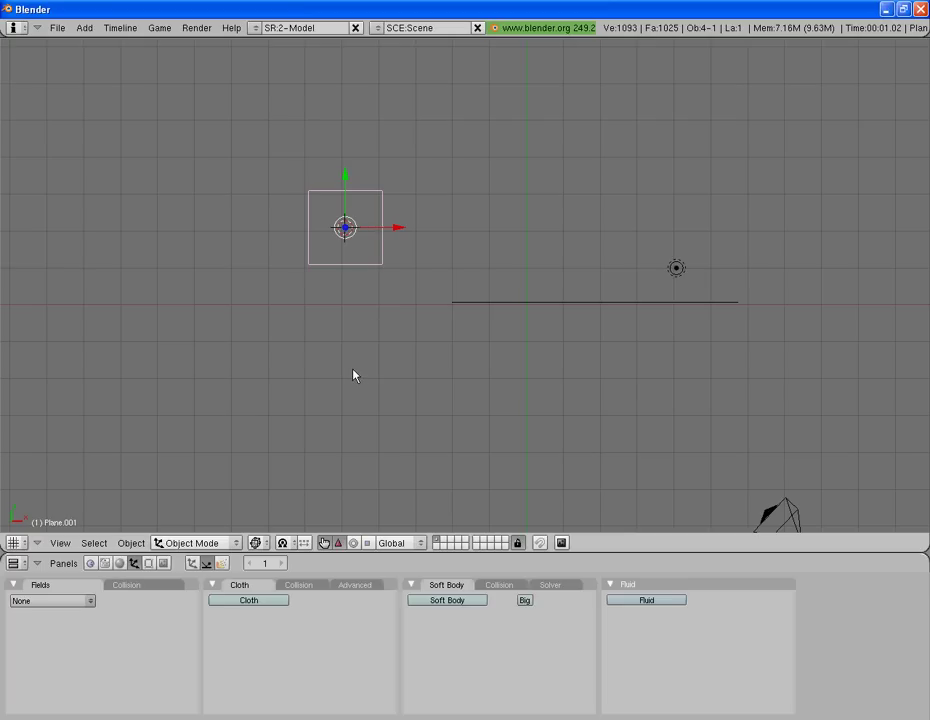
key(KP_1)
key(z)
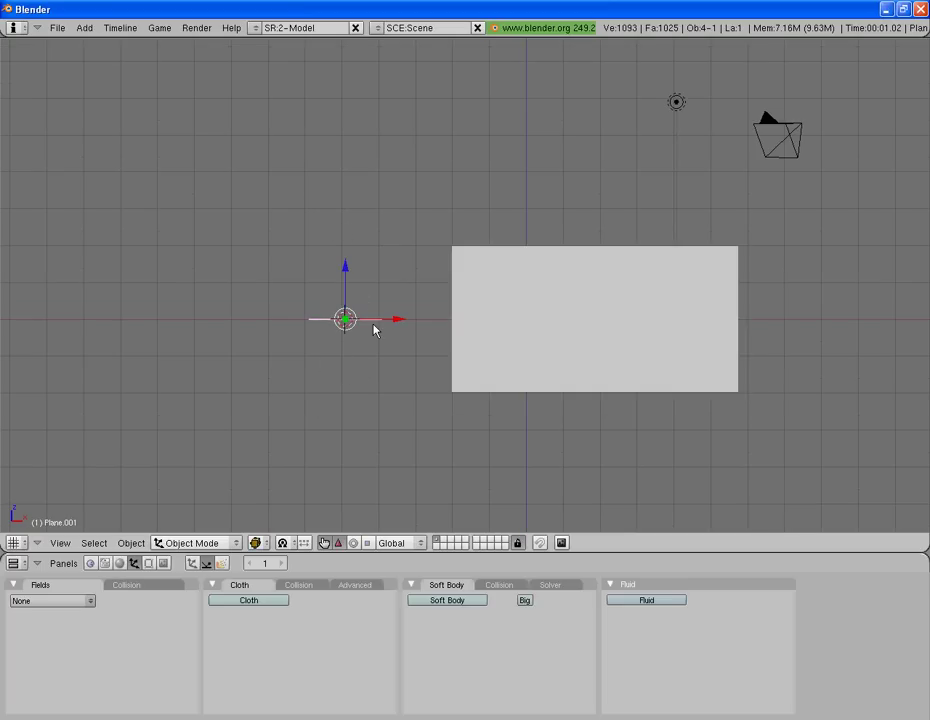
key(r)
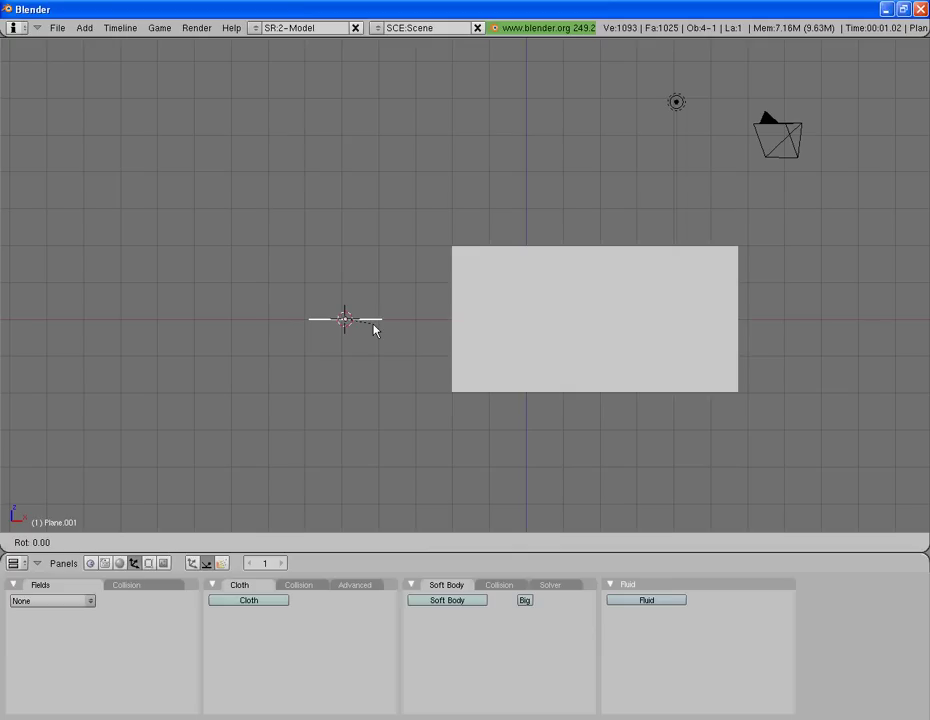
text(x)
text(90)
key(Return)
Step: From top view, reselect the new plane and scale it up
key(KP_7)
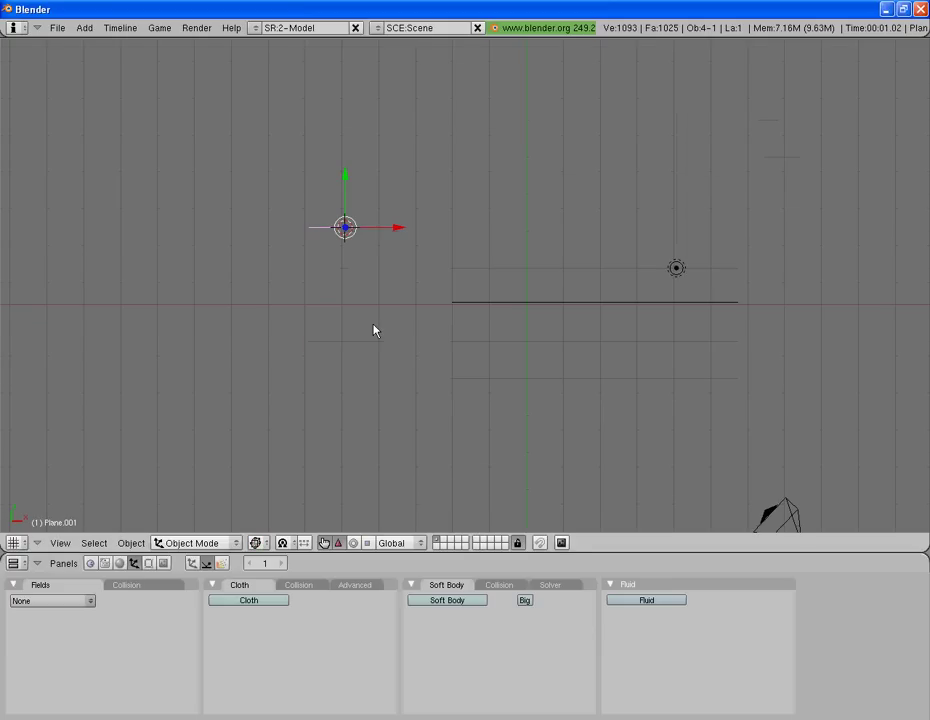
shift+middle_drag(437, 290, 419, 380)
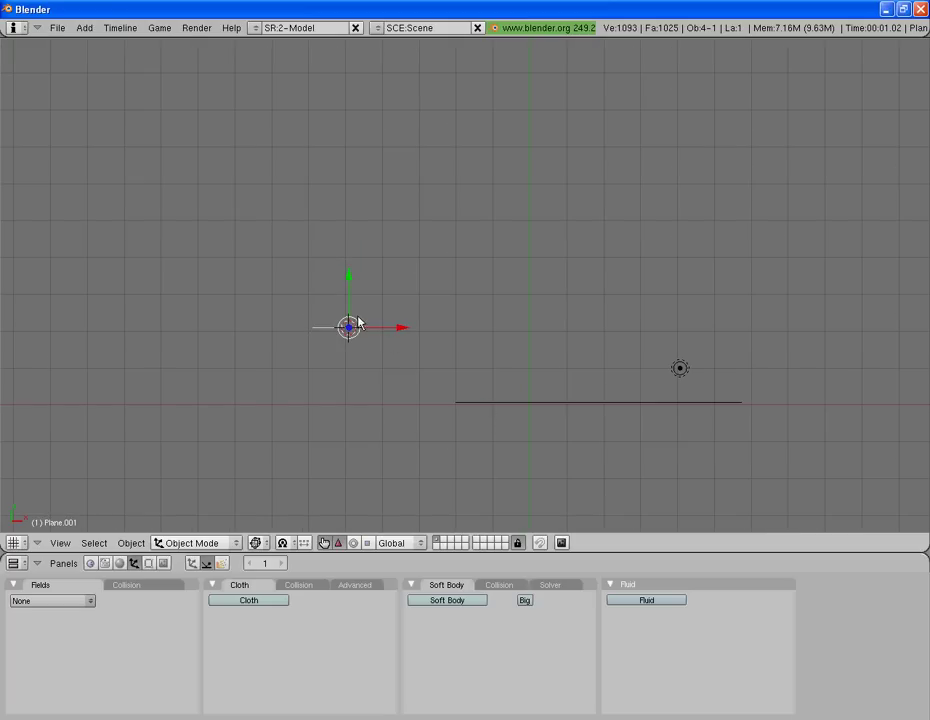
key(a)
key(ctrl+z)
key(s)
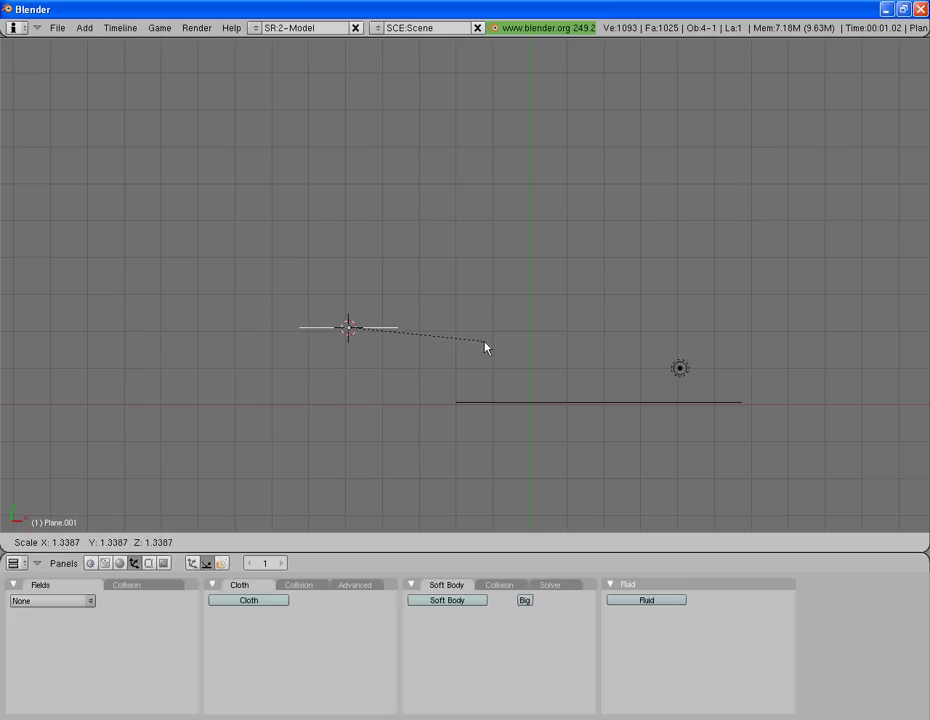
click(473, 348)
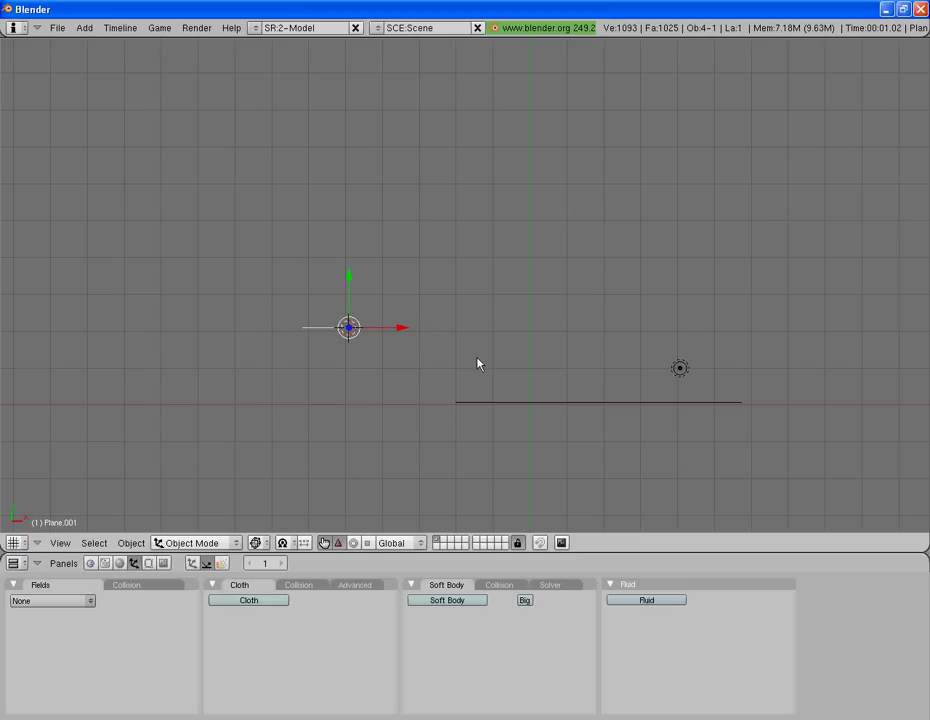
Step: Angle the new plane about Z and move it beside the flag's left edge
key(r)
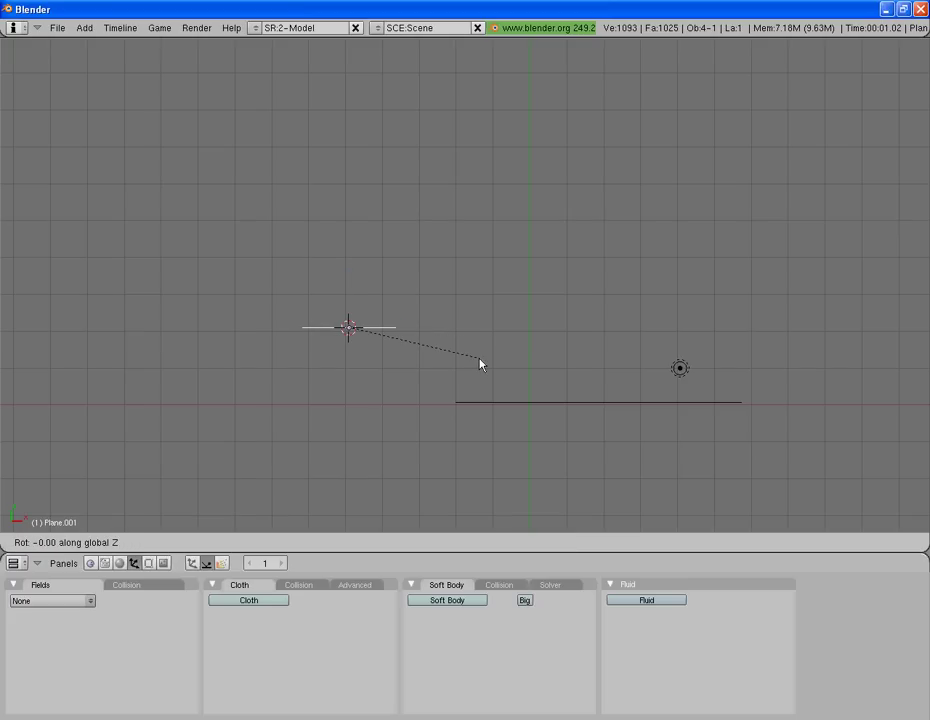
click(476, 296)
key(g)
click(530, 263)
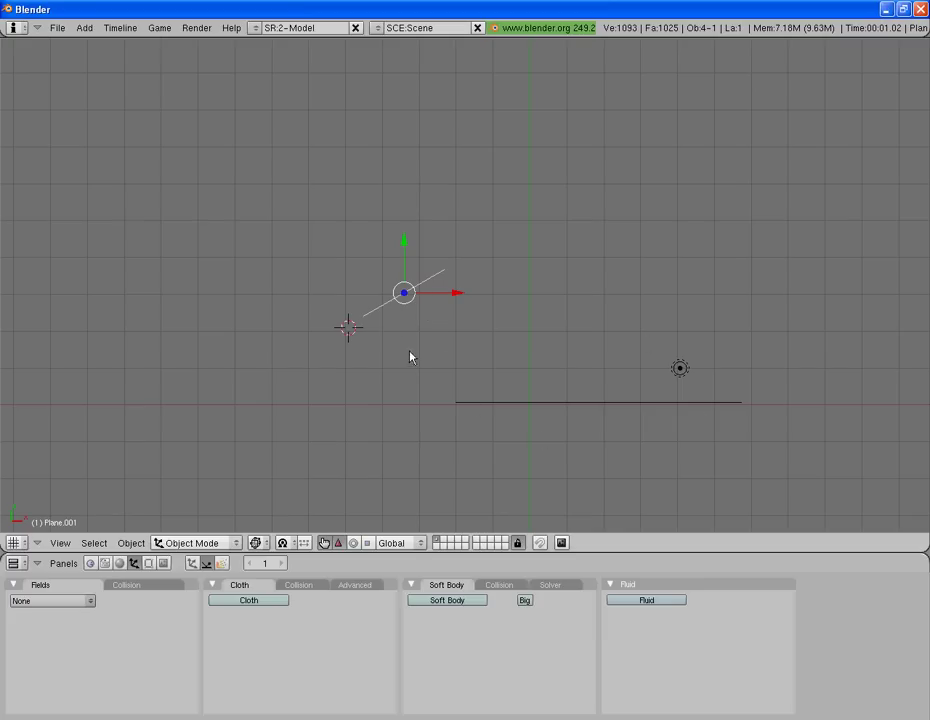
key(g)
click(432, 328)
key(r)
click(521, 274)
mouse_move(519, 272)
middle_down()
mouse_move(504, 322)
mouse_move(513, 214)
mouse_move(410, 200)
mouse_move(423, 243)
mouse_move(507, 272)
mouse_move(513, 291)
mouse_move(480, 434)
middle_up()
key(KP_1)
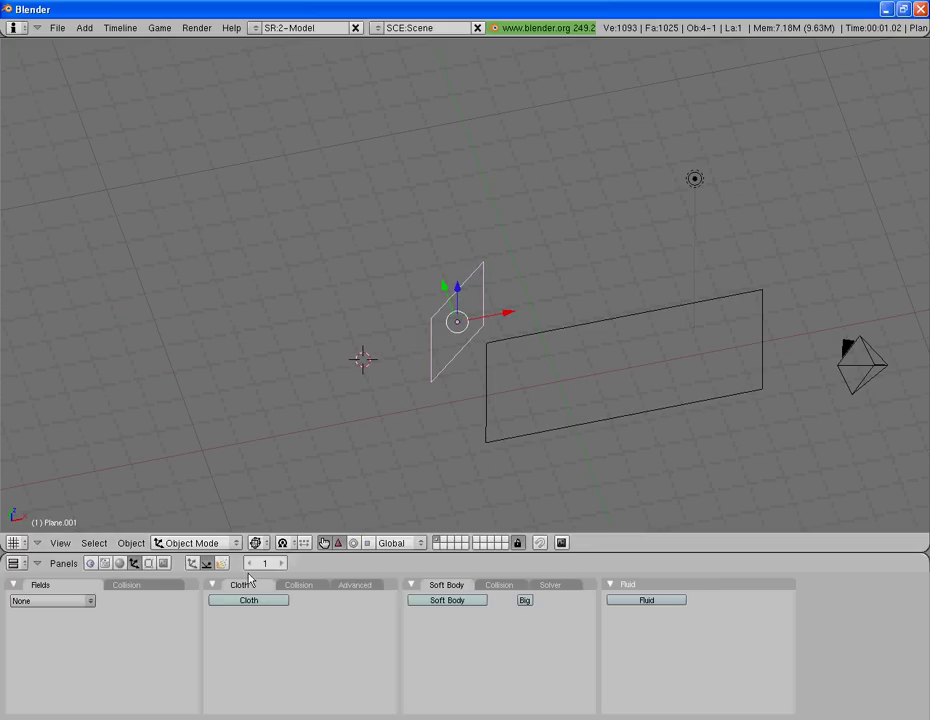
Step: Make the second plane a Wind force field
click(166, 595)
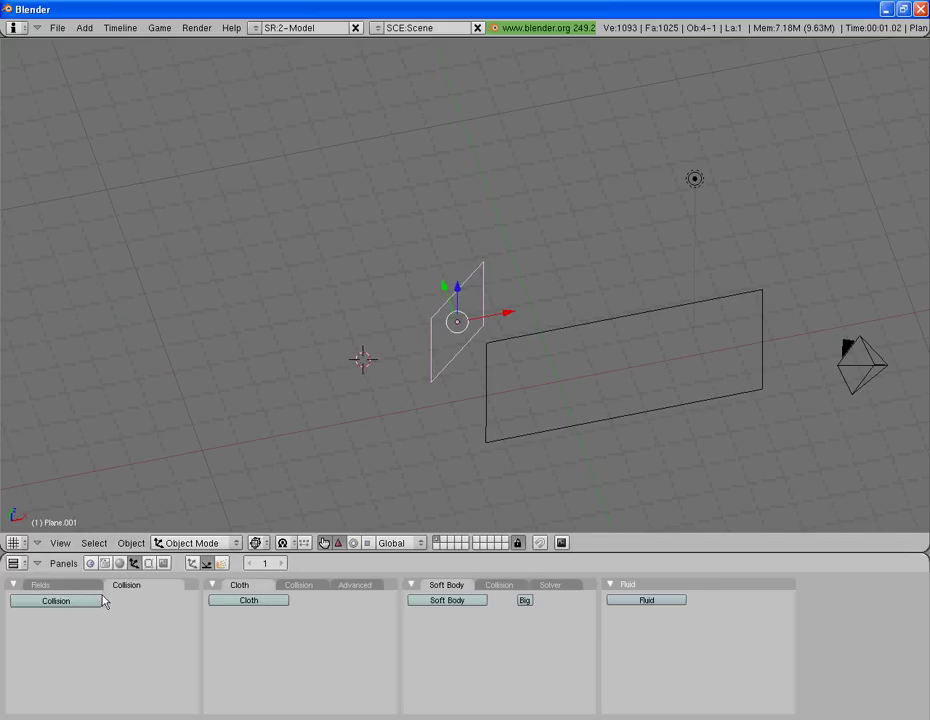
click(57, 585)
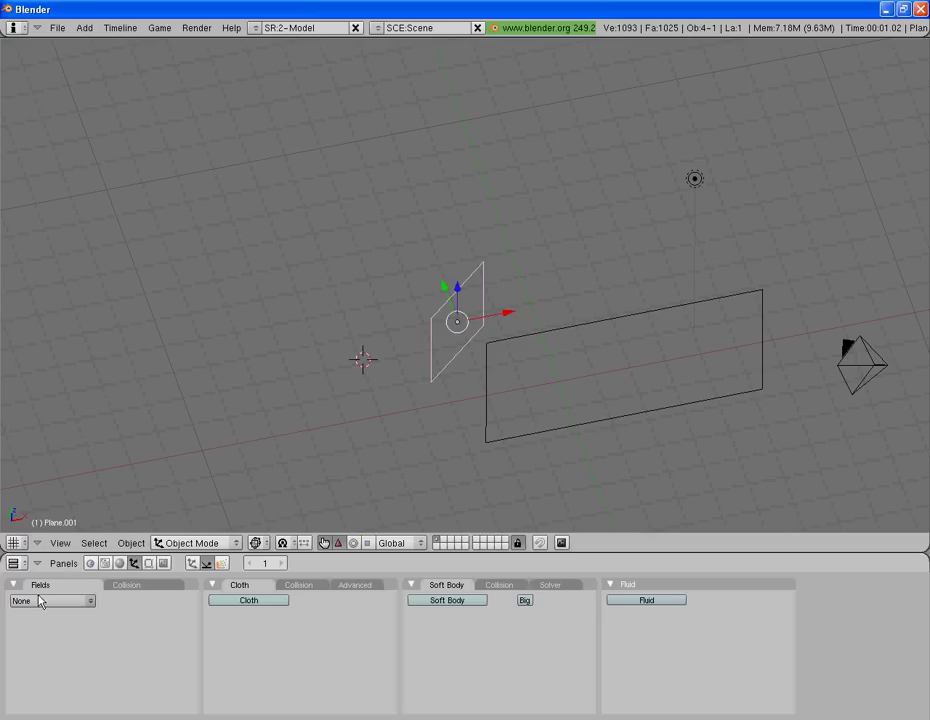
click(53, 601)
click(40, 566)
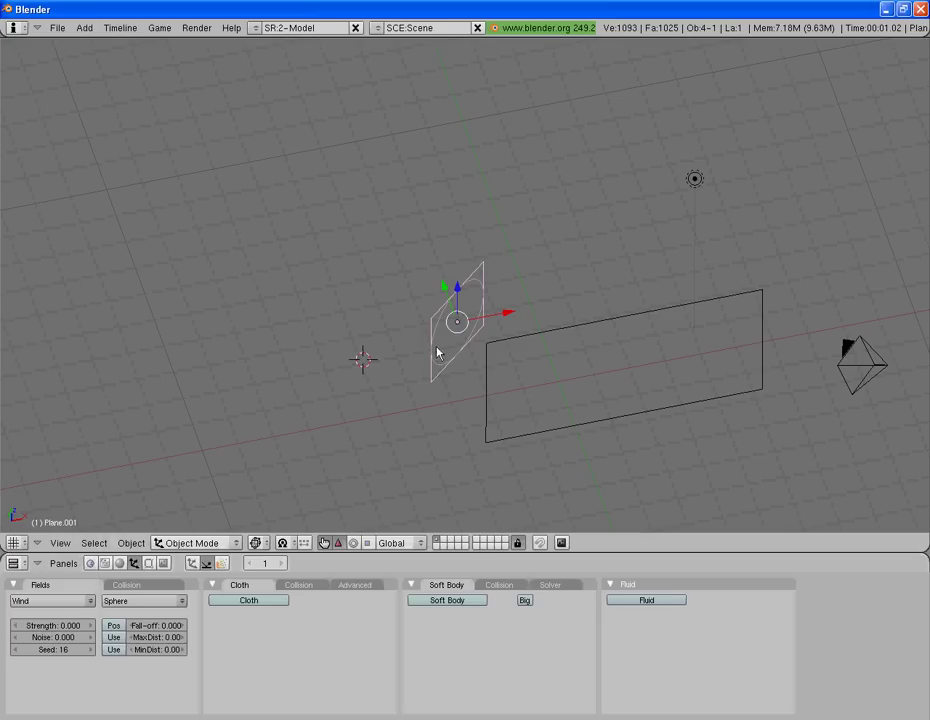
middle_drag(442, 363, 425, 316)
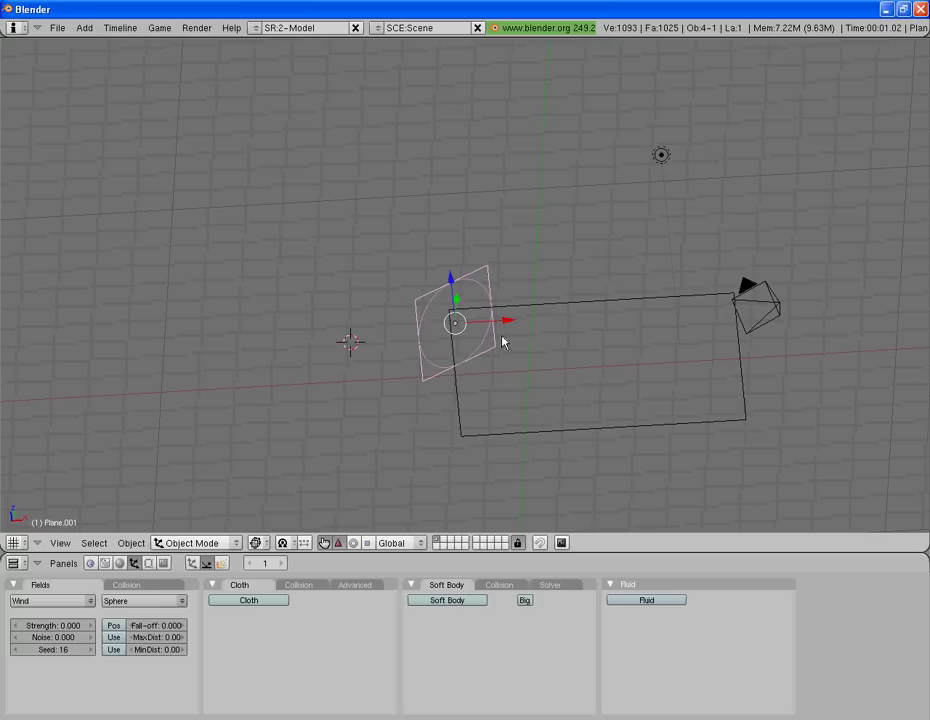
key(KP_7)
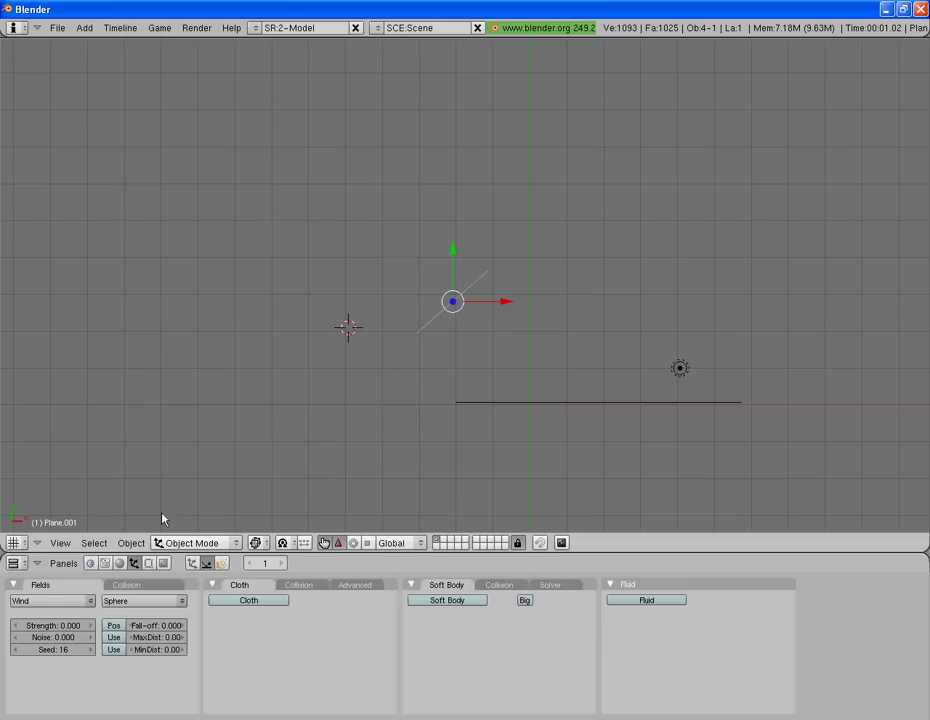
Step: Raise the wind strength to 0.9 and inspect the field lines in perspective
click(93, 626)
click(93, 626)
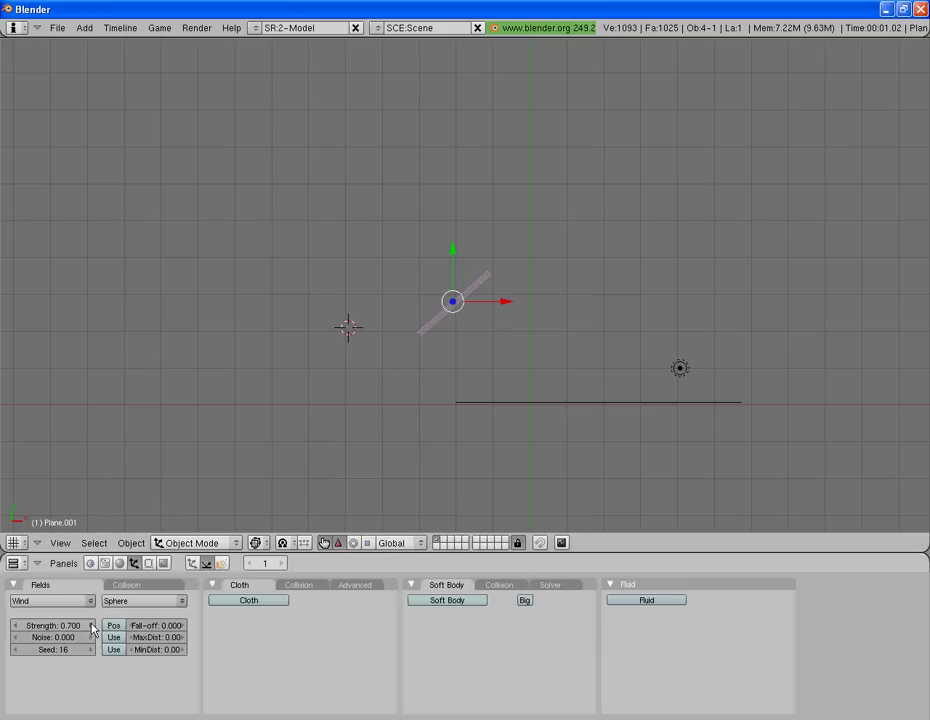
click(93, 626)
scroll(285, 420, up, 7)
shift+middle_drag(286, 425, 450, 318)
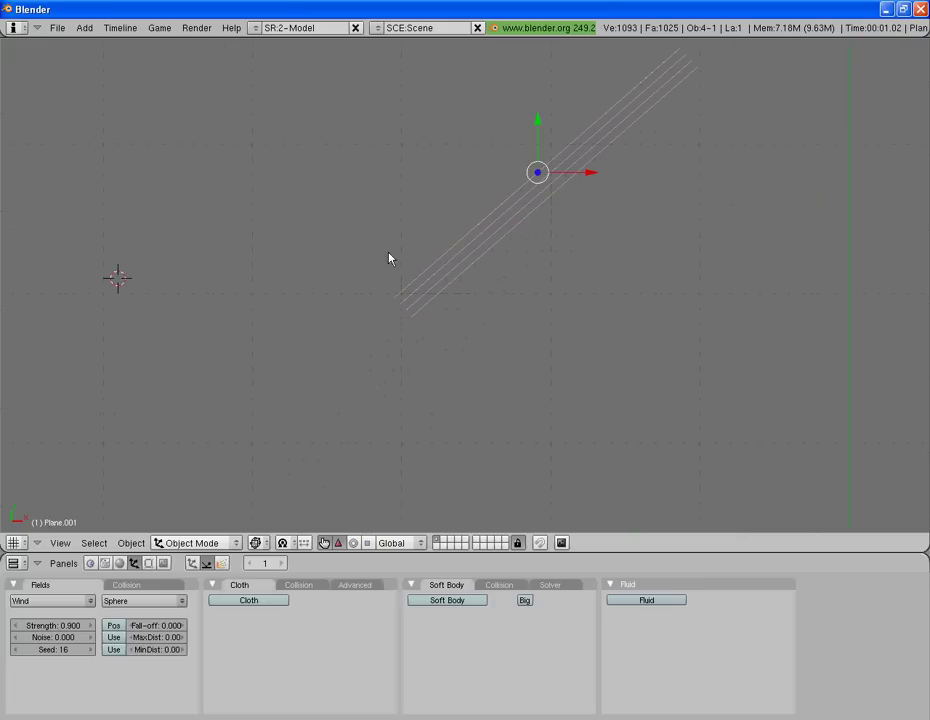
mouse_move(389, 258)
middle_down()
mouse_move(430, 357)
mouse_move(463, 297)
mouse_move(384, 314)
middle_up()
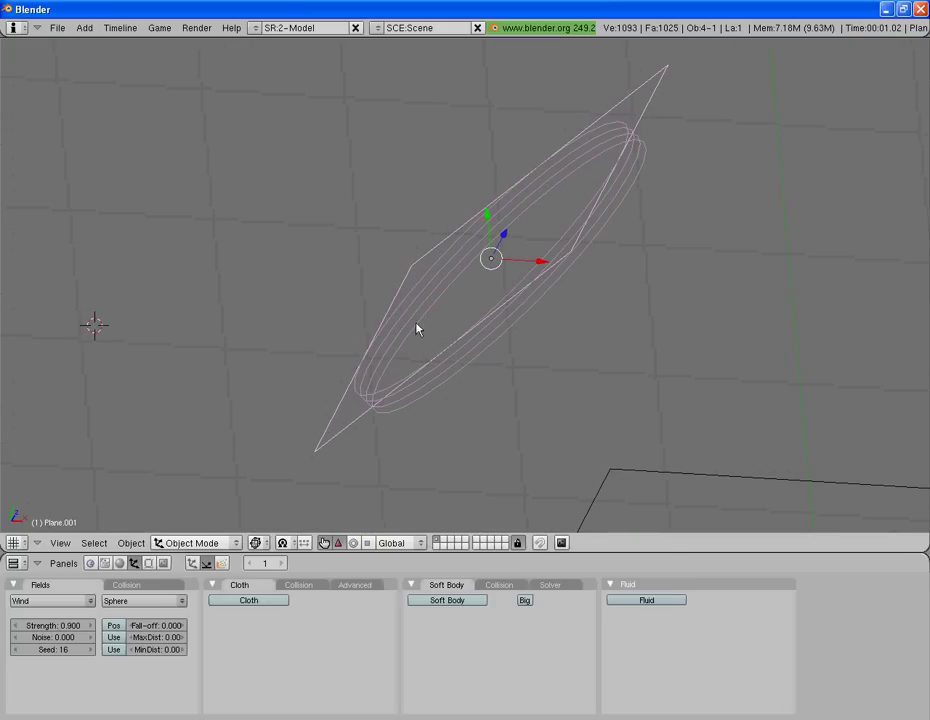
scroll(405, 390, down, 1)
scroll(370, 440, down, 3)
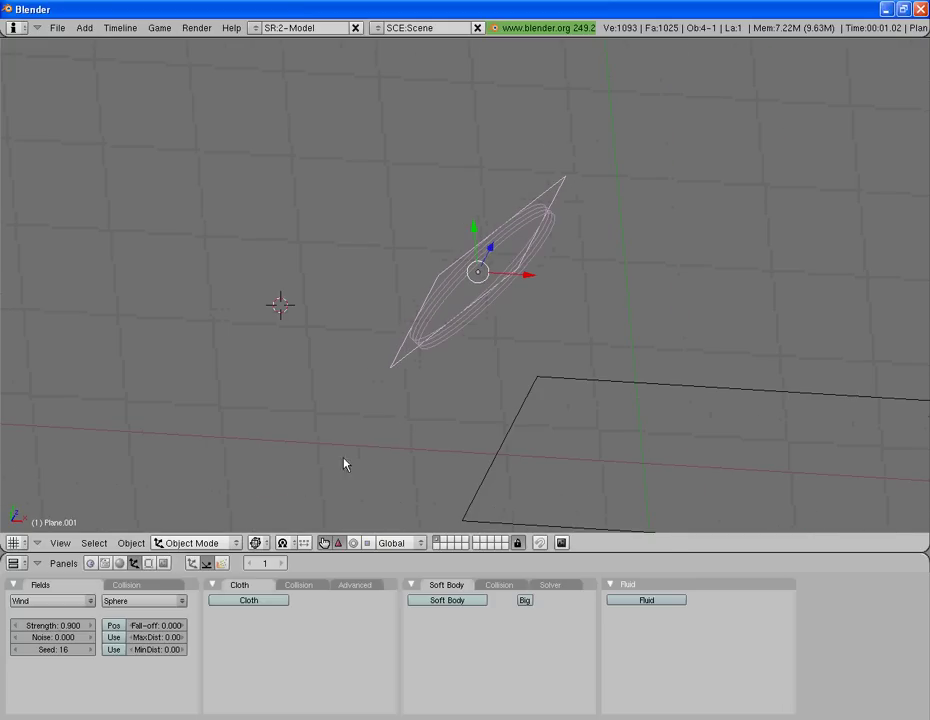
Step: Set the wind noise to 4 and the wind strength to 20
click(90, 638)
click(90, 638)
click(90, 626)
click(90, 626)
click(57, 627)
text(20)
key(Return)
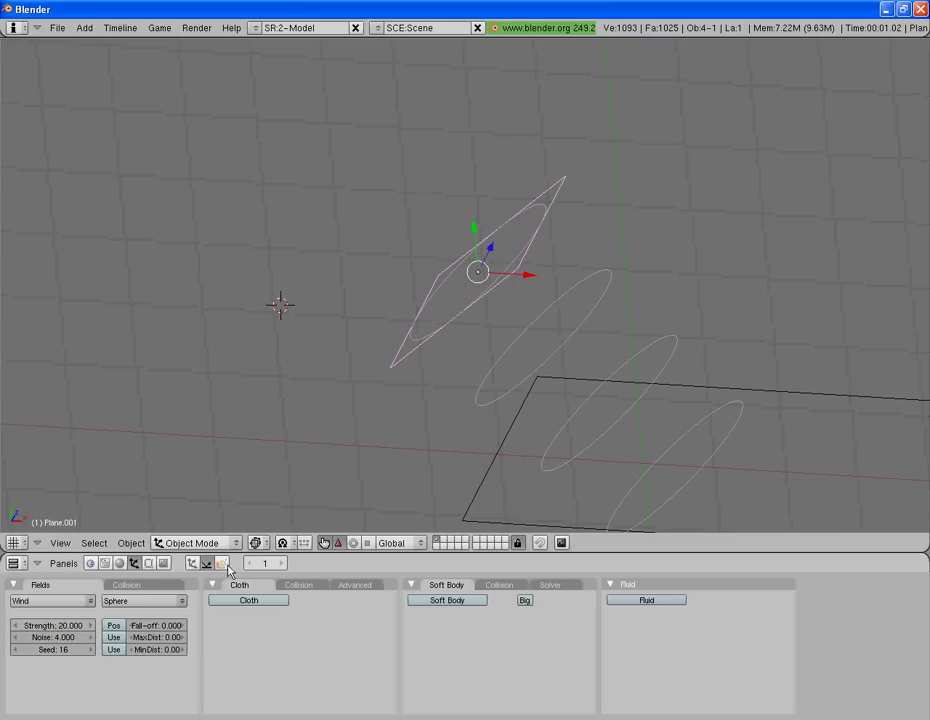
Step: Reframe the front view and lower the wind strength to 19.2
scroll(502, 270, down, 3)
middle_drag(502, 270, 487, 280)
key(KP_1)
scroll(401, 390, up, 1)
scroll(430, 387, up, 5)
shift+middle_drag(455, 384, 388, 394)
drag(28, 626, 18, 626)
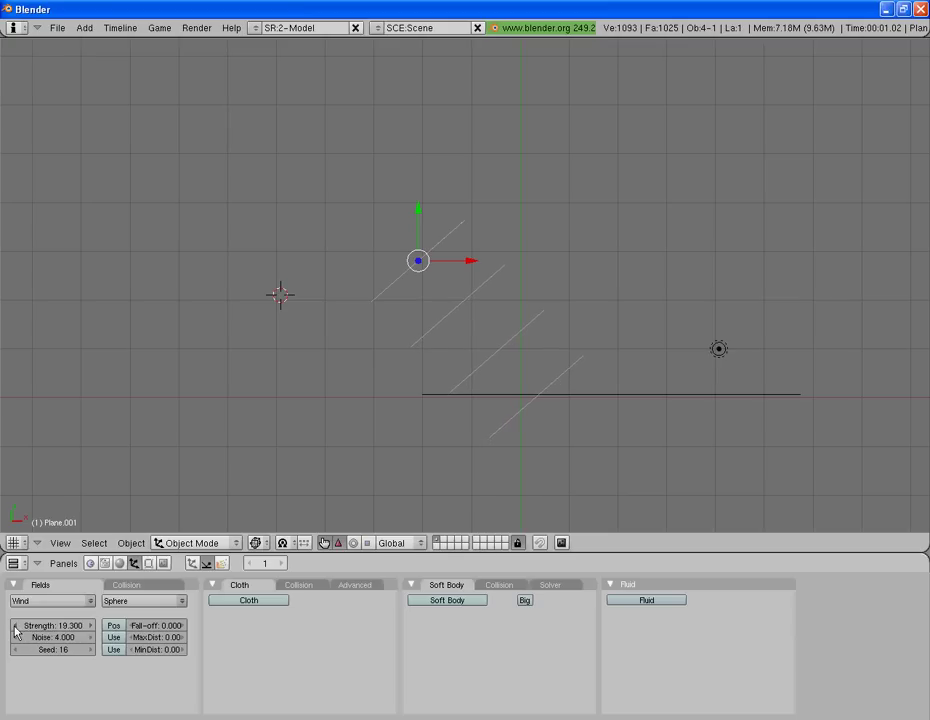
mouse_move(556, 482)
middle_down()
mouse_move(538, 374)
mouse_move(519, 386)
mouse_move(549, 187)
middle_up()
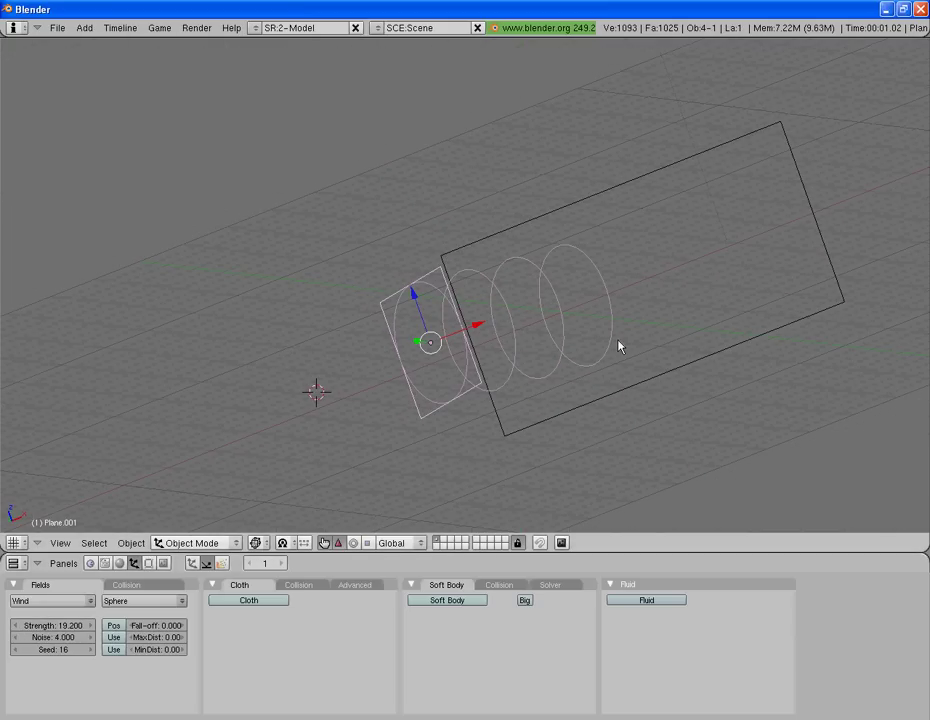
Step: Play the cloth simulation in solid shading to watch the flag billow, then reset to frame 1
key(alt+a)
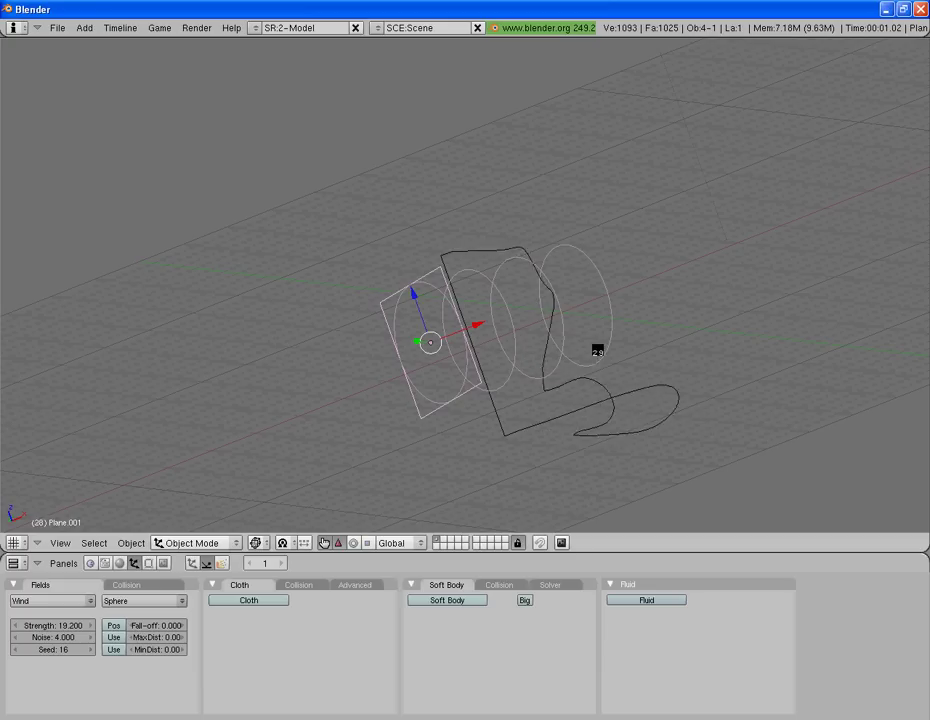
key(Escape)
key(z)
mouse_move(604, 353)
middle_down()
mouse_move(496, 369)
mouse_move(787, 261)
middle_up()
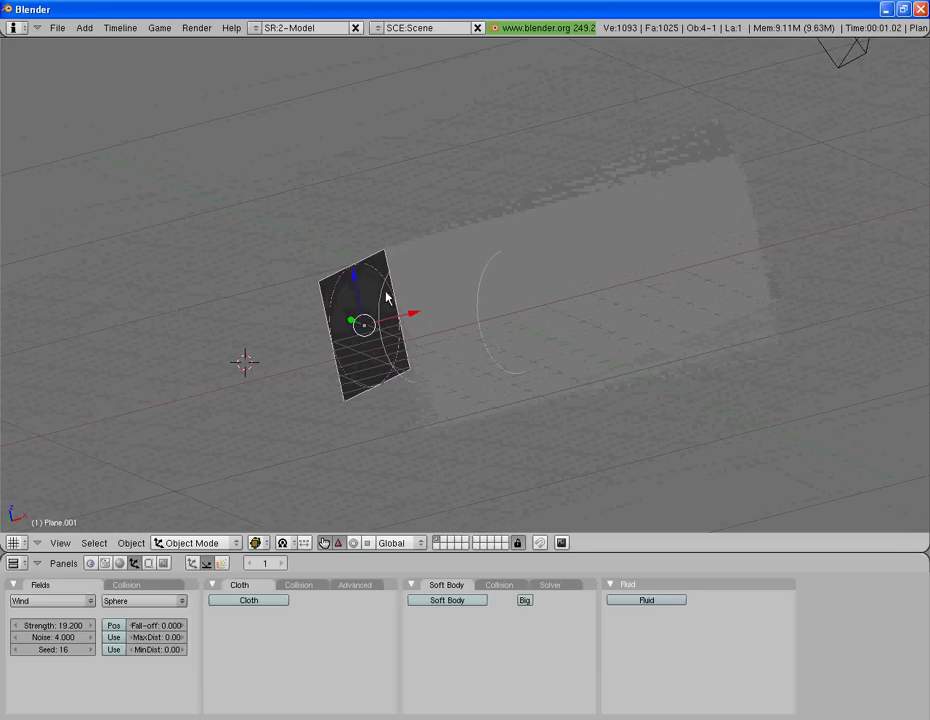
middle_drag(307, 276, 416, 275)
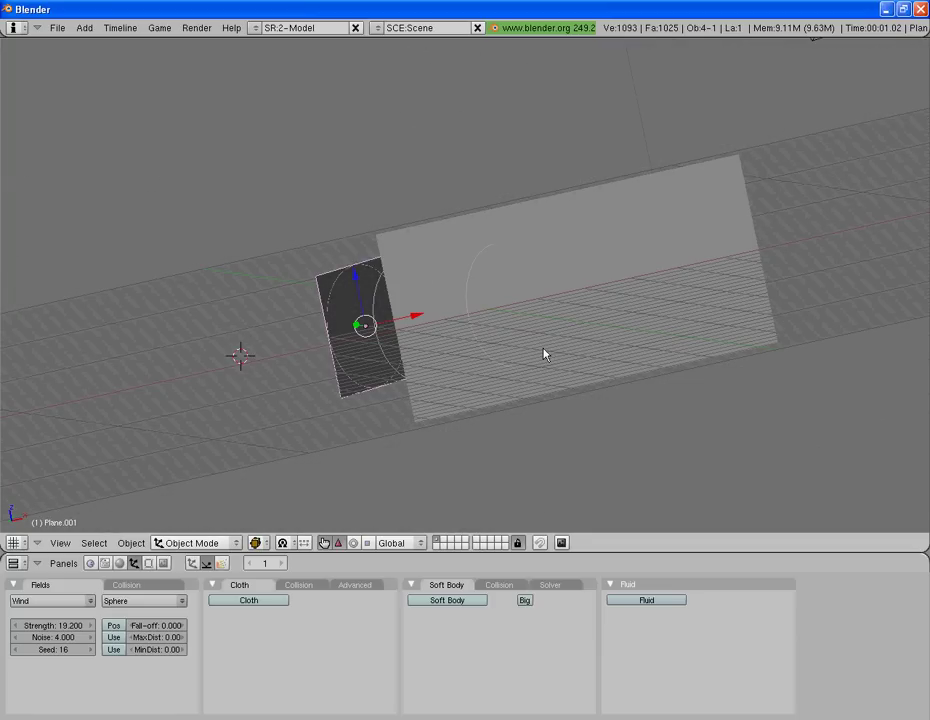
key(alt+a)
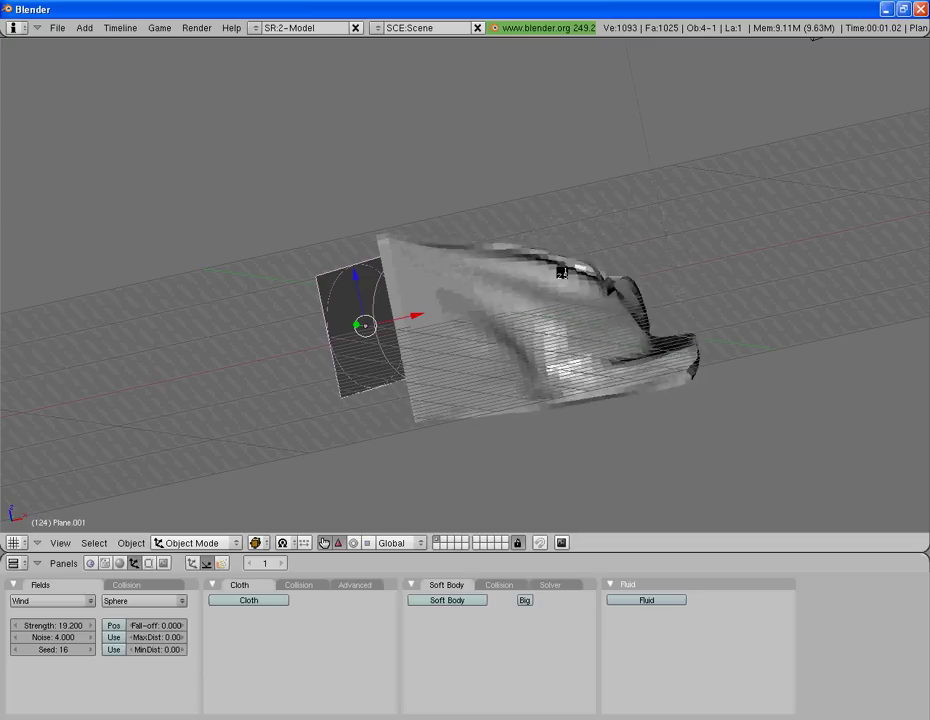
key(Escape)
middle_drag(397, 365, 480, 409)
key(KP_7)
Step: Lower the wind source along Z and tilt it about 16 degrees from the side view
key(z)
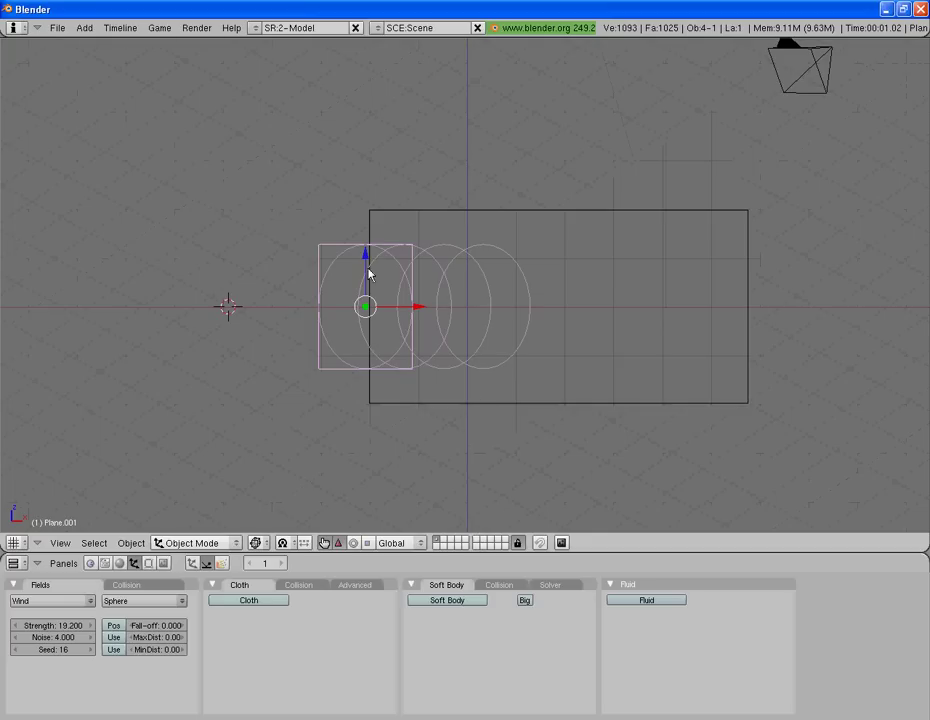
drag(364, 258, 365, 349)
key(KP_3)
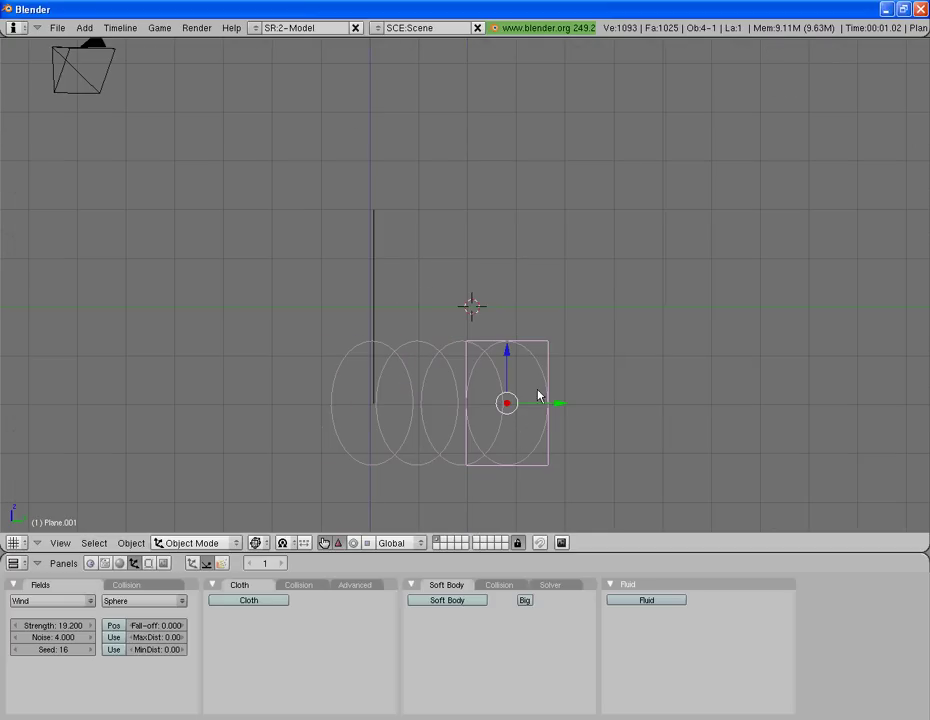
key(r)
click(587, 307)
mouse_move(318, 274)
middle_down()
mouse_move(398, 469)
mouse_move(509, 471)
mouse_move(598, 442)
middle_up()
Step: Replay the cloth simulation in solid shading from the front to check the new gusts
key(KP_1)
key(z)
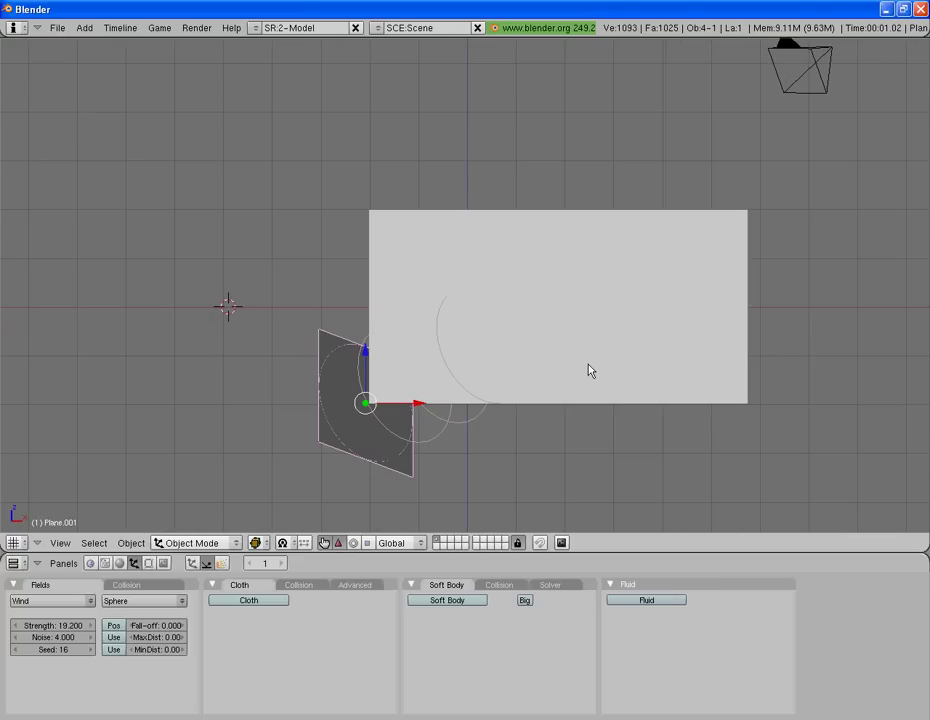
key(alt+a)
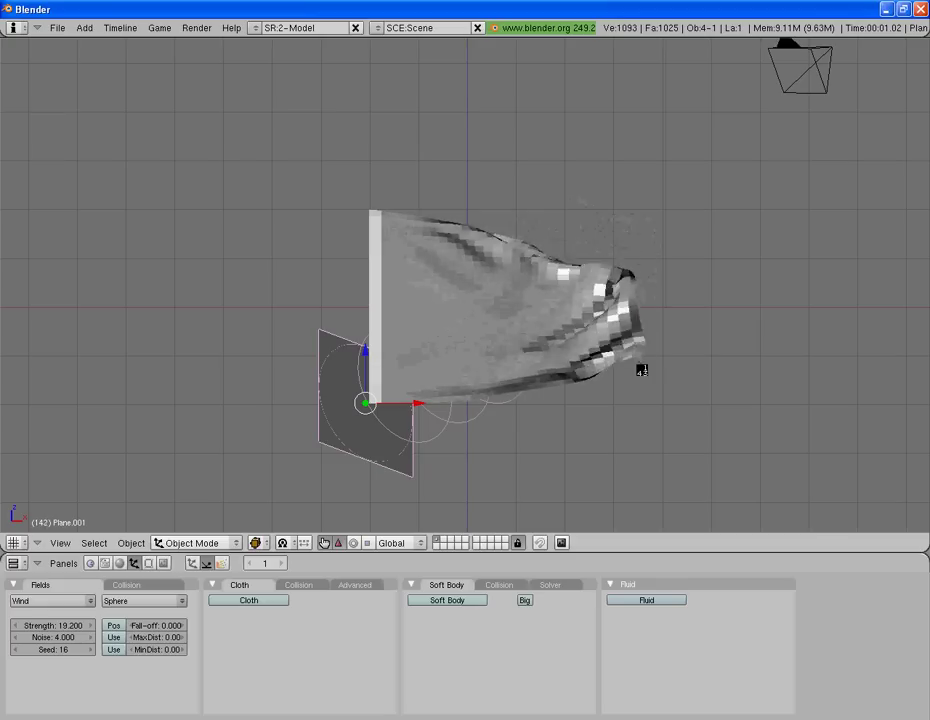
key(Escape)
shift+middle_drag(484, 409, 563, 309)
scroll(488, 268, down, 2)
Step: Add a mesh cylinder in the top view and scale it down
key(KP_7)
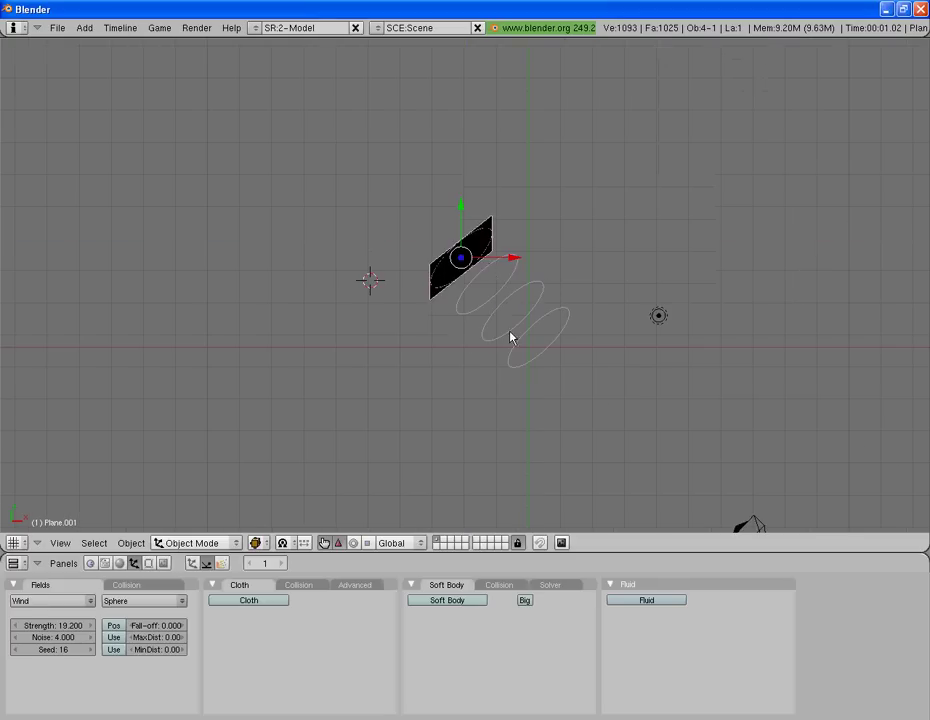
key(space)
click(645, 384)
click(705, 390)
key(s)
click(565, 331)
Step: Stretch the cylinder along Z into a tall thin pole from the front view
key(KP_1)
shift+middle_drag(513, 365, 482, 285)
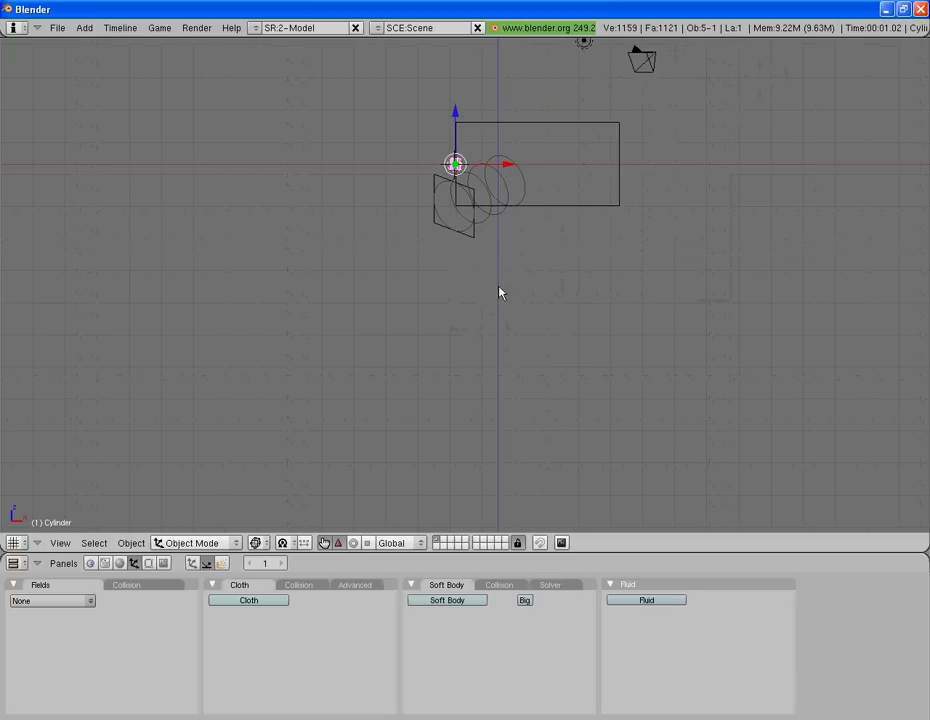
key(s)
key(z)
click(842, 337)
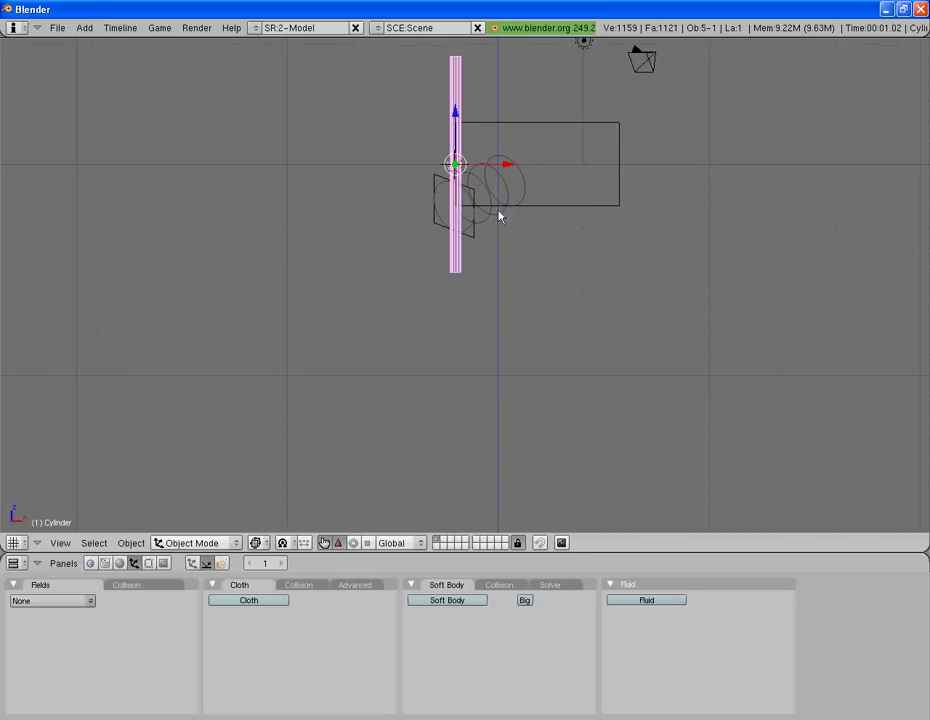
key(s)
key(z)
click(529, 247)
scroll(474, 152, down, 1)
Step: Lower the pole along Z and set its final height beside the flag's edge
key(g)
key(z)
click(448, 249)
key(s)
key(z)
click(739, 298)
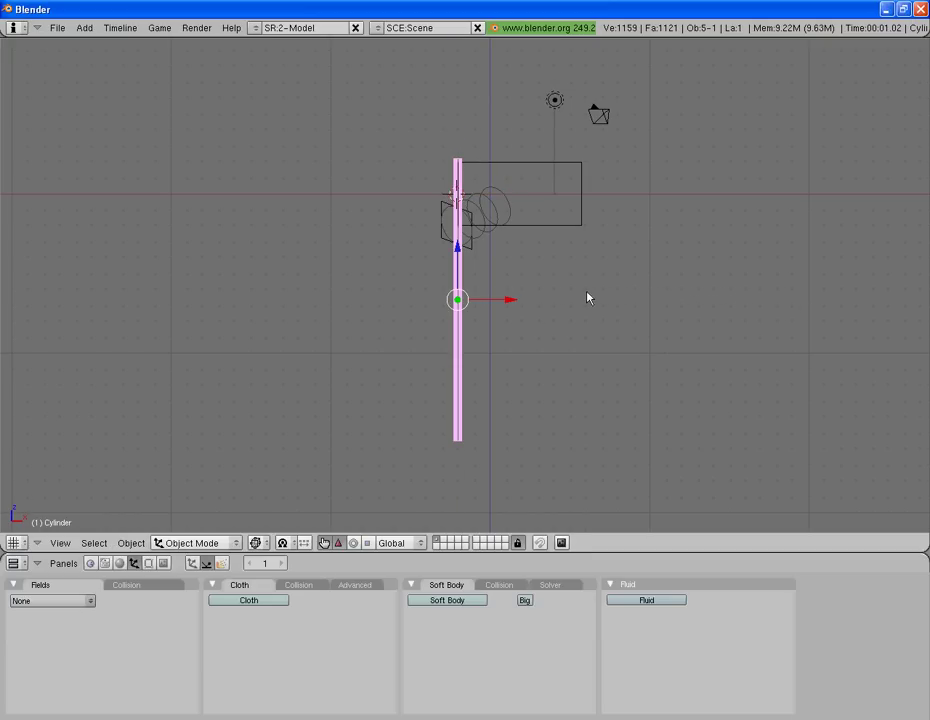
Step: Replay the flag waving beside the new pole in solid shading, then reset to frame 1
key(Tab)
key(Tab)
key(a)
key(z)
middle_drag(587, 297, 573, 287)
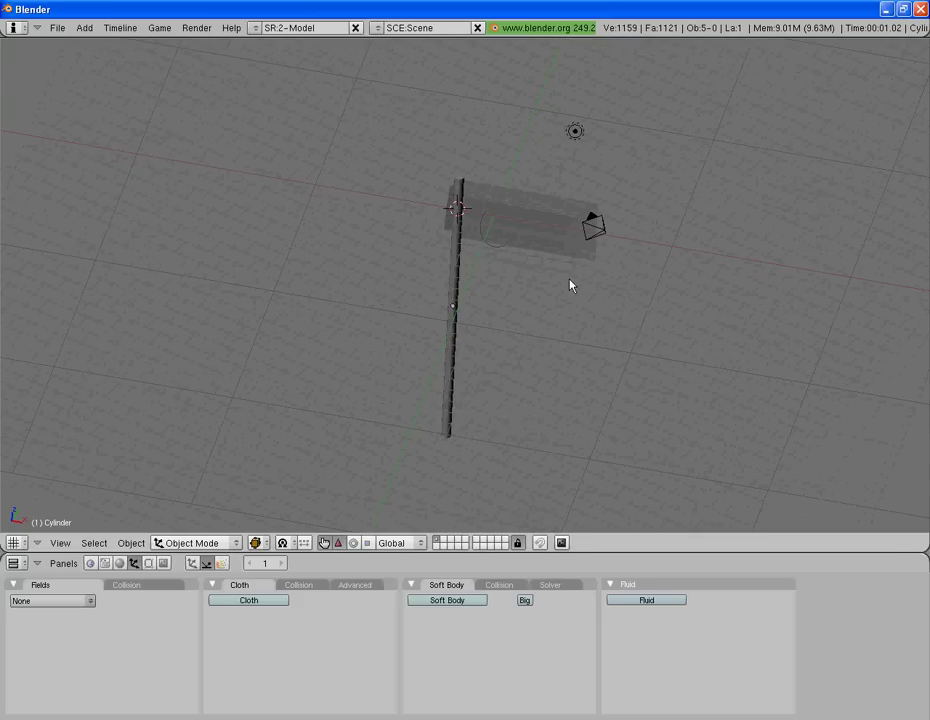
key(alt+a)
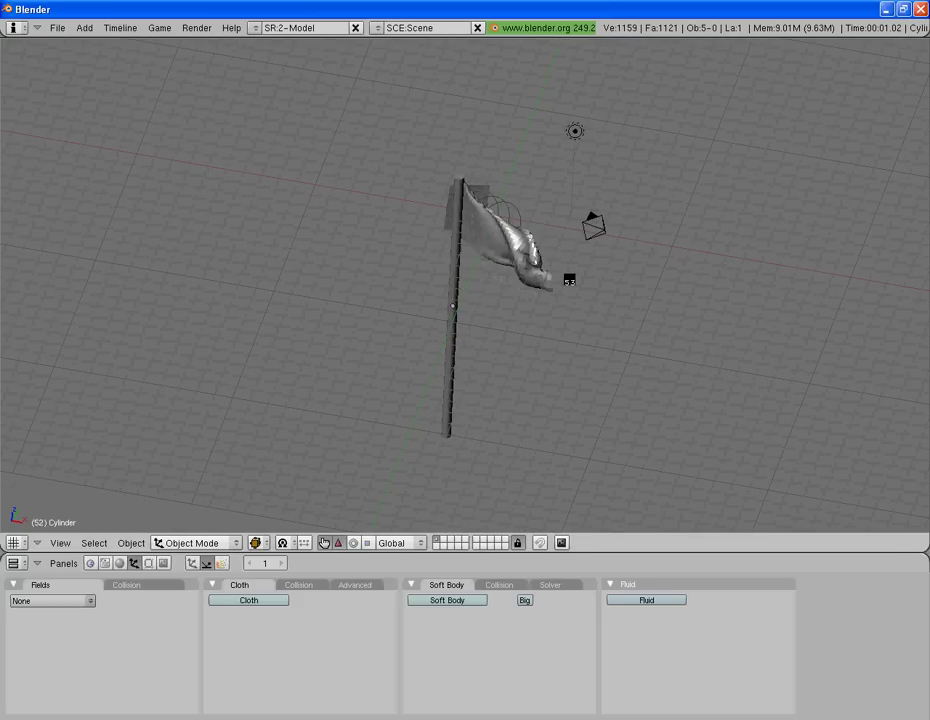
key(Escape)
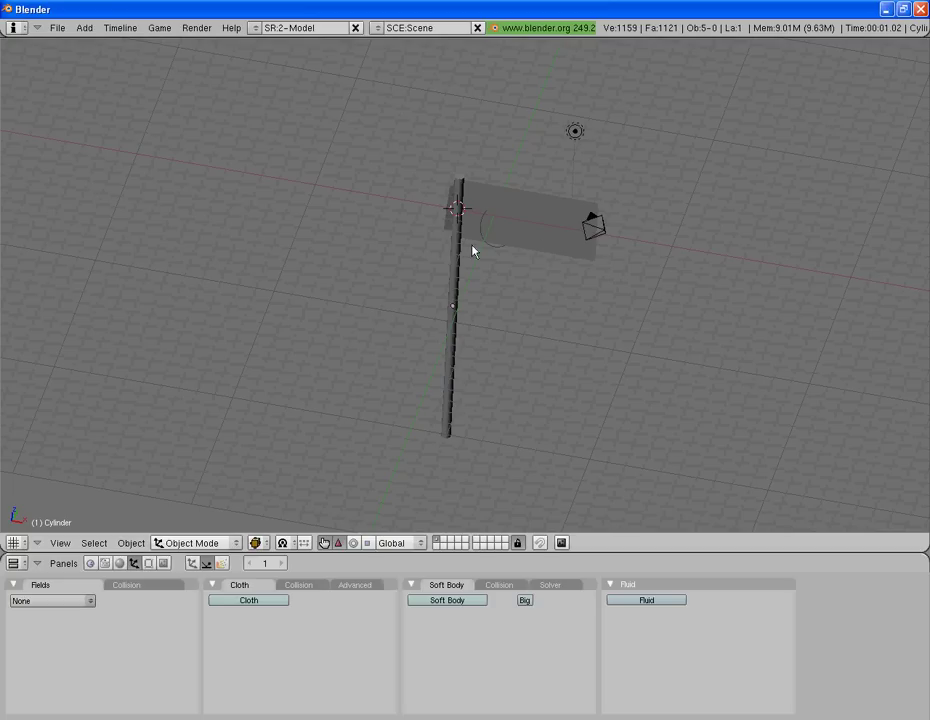
Step: Select the camera and move and rotate it closer to the flag in top view
key(KP_7)
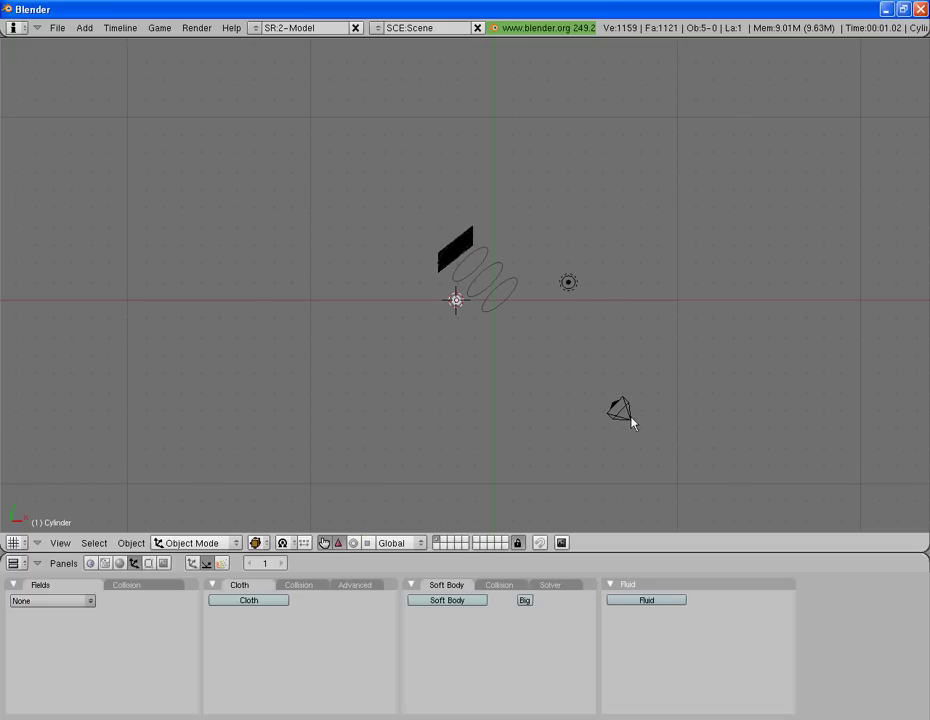
right_click(628, 418)
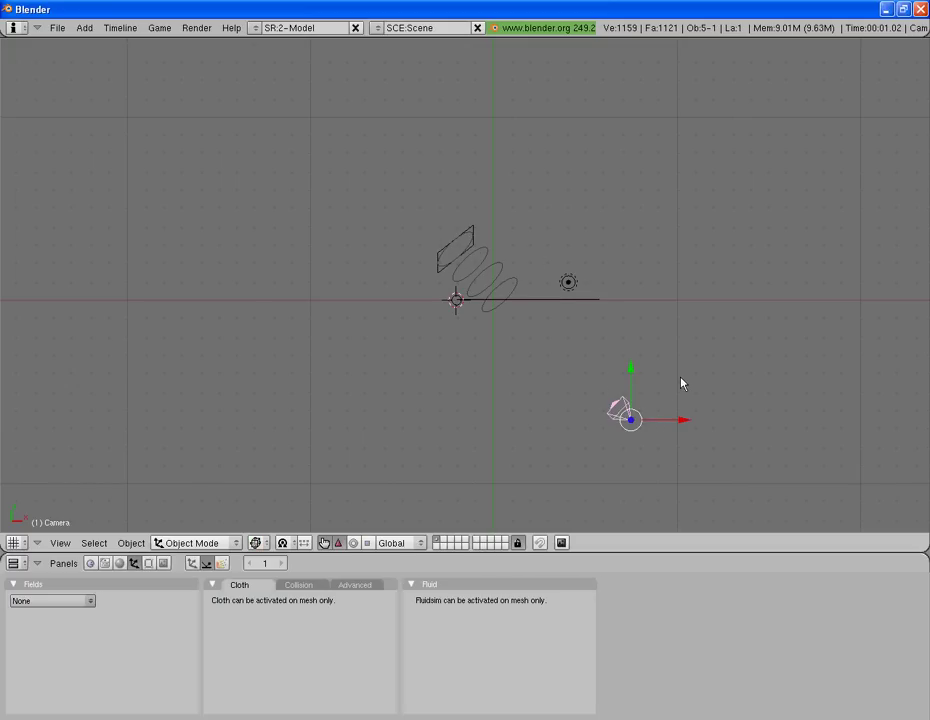
key(g)
click(633, 460)
key(r)
click(695, 317)
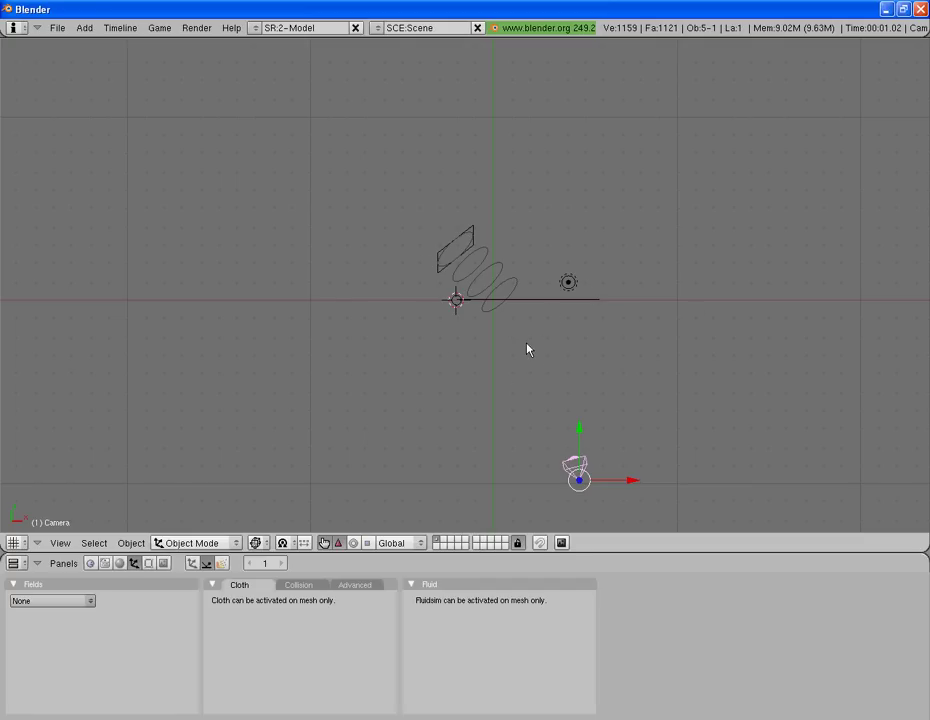
Step: Look through the camera and turn off the Title Safe guide
key(KP_0)
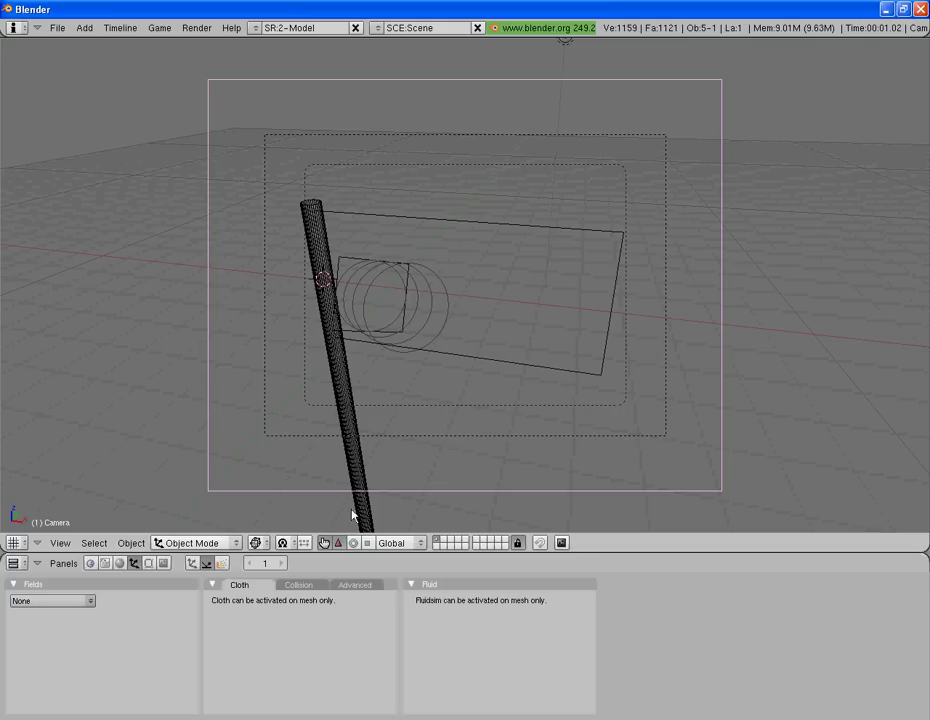
click(152, 564)
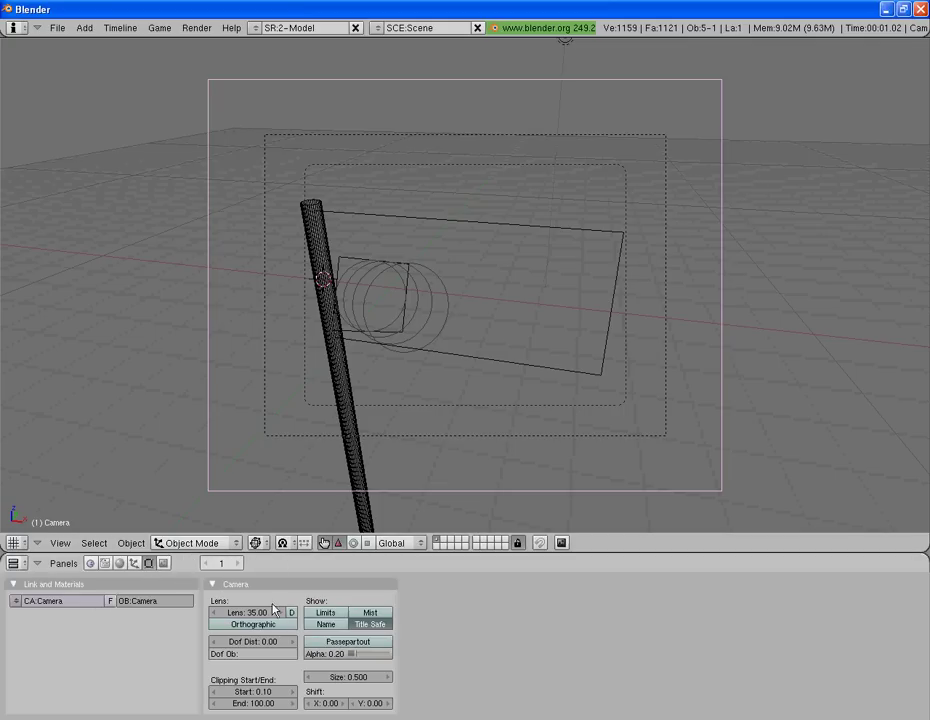
click(370, 624)
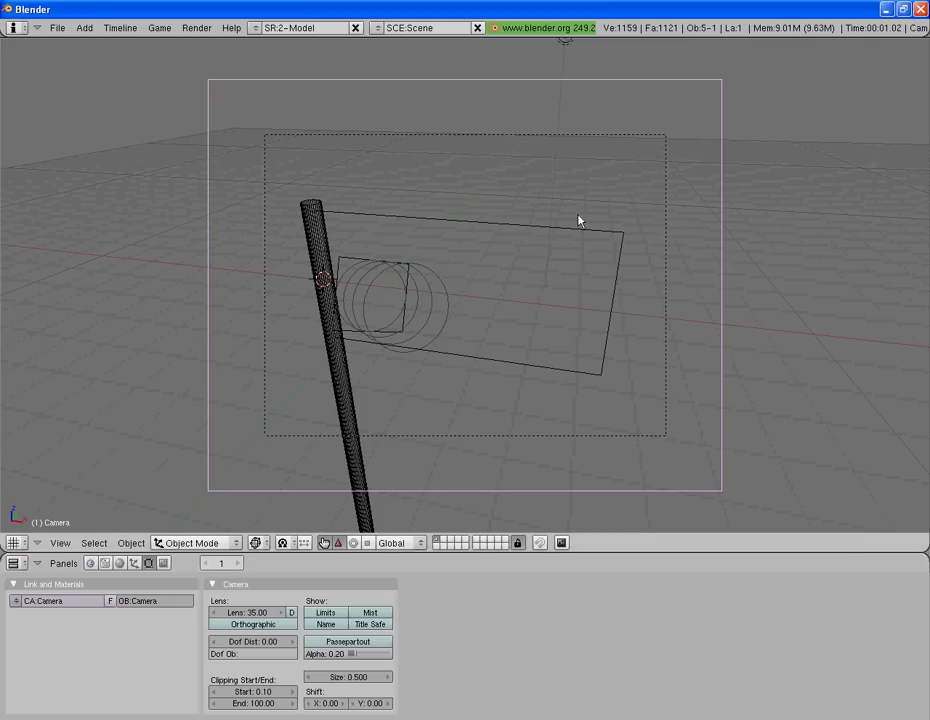
Step: Fine-tune the camera's rotation and position until the flag and pole are framed
key(r)
click(735, 129)
key(g)
click(563, 139)
key(r)
key(z)
click(601, 141)
key(g)
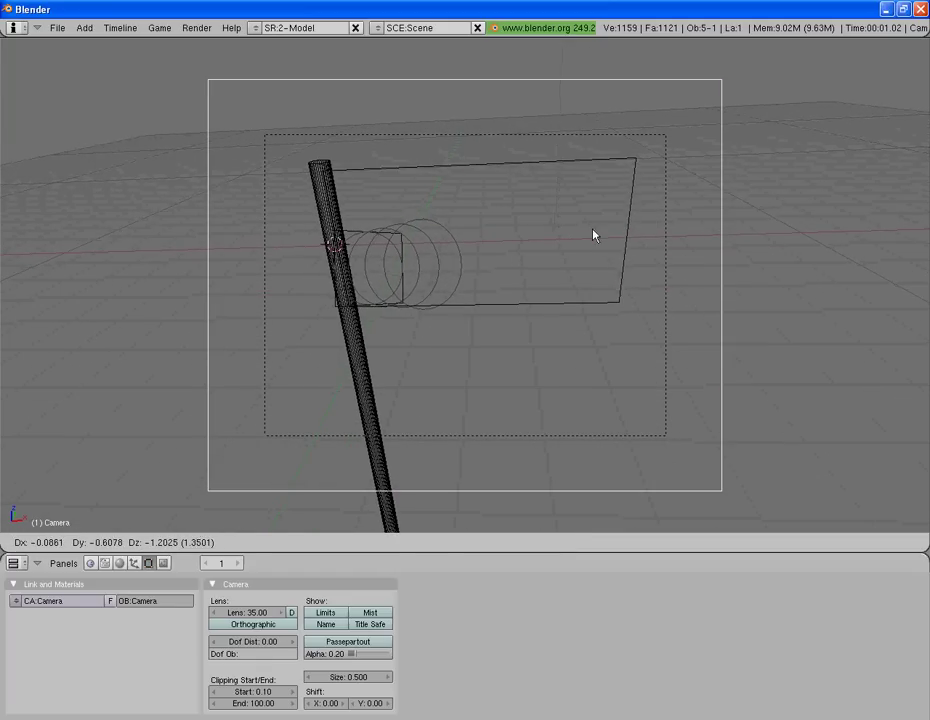
click(600, 236)
key(r)
click(716, 248)
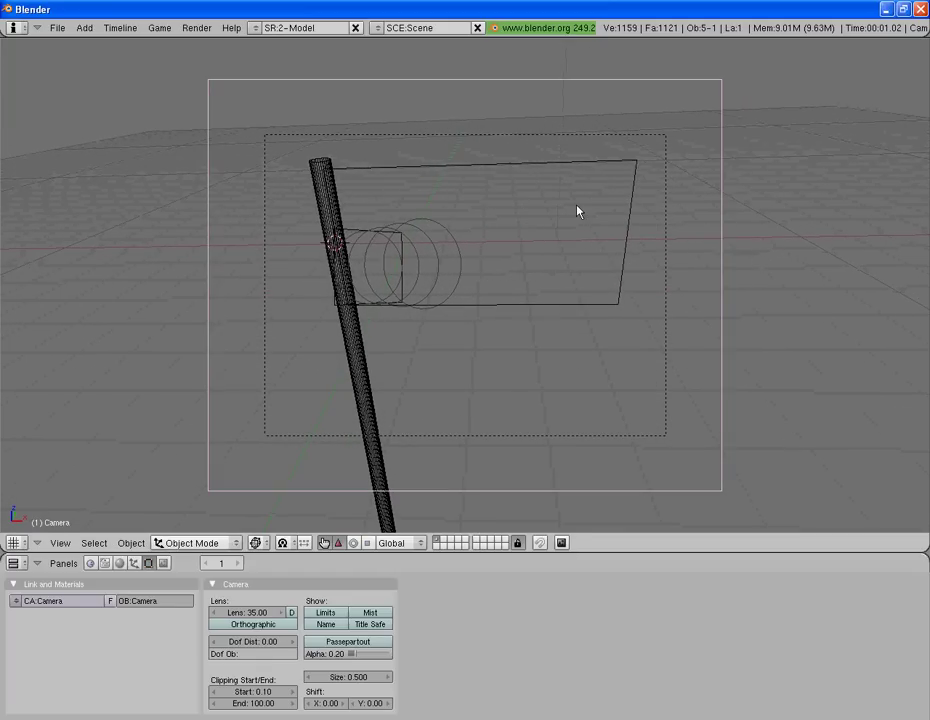
key(KP_7)
Step: Move the spot lamp near the camera and turn off its ray-traced shadows
right_click(527, 285)
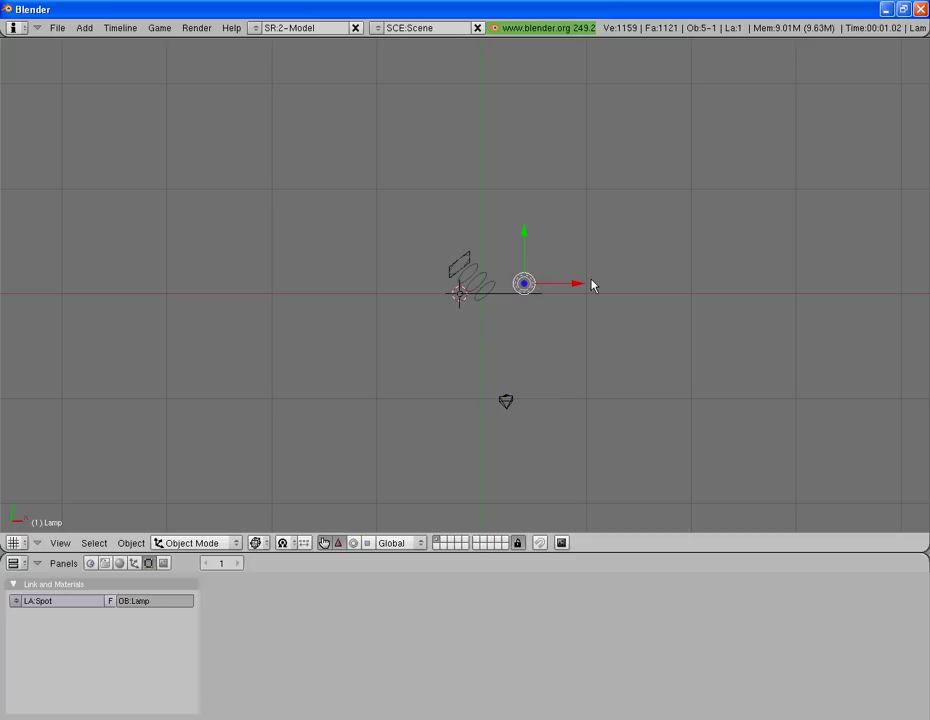
key(g)
click(537, 403)
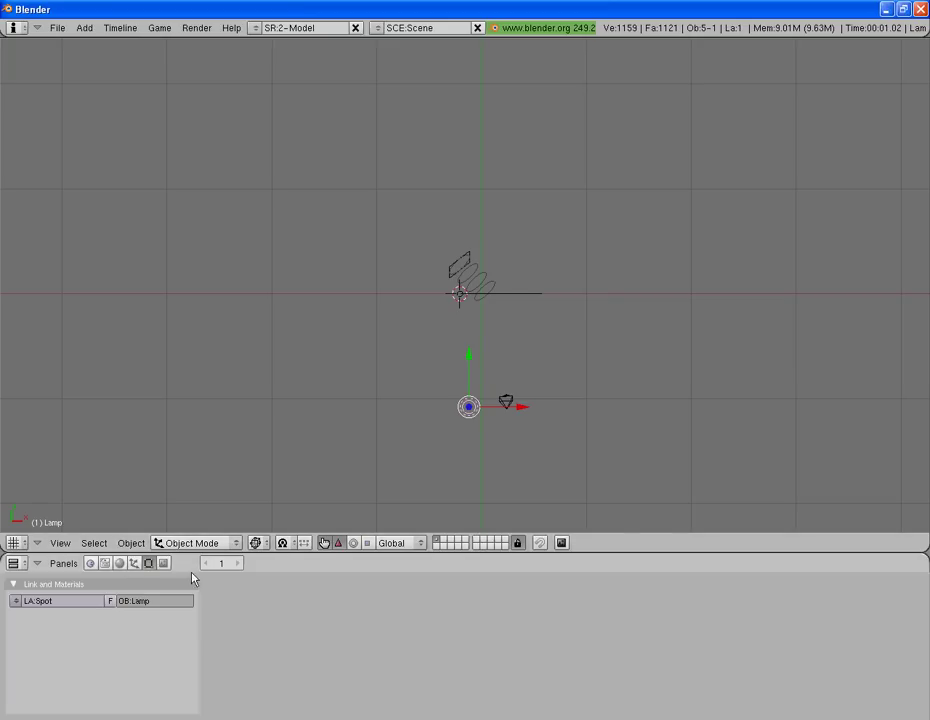
click(120, 565)
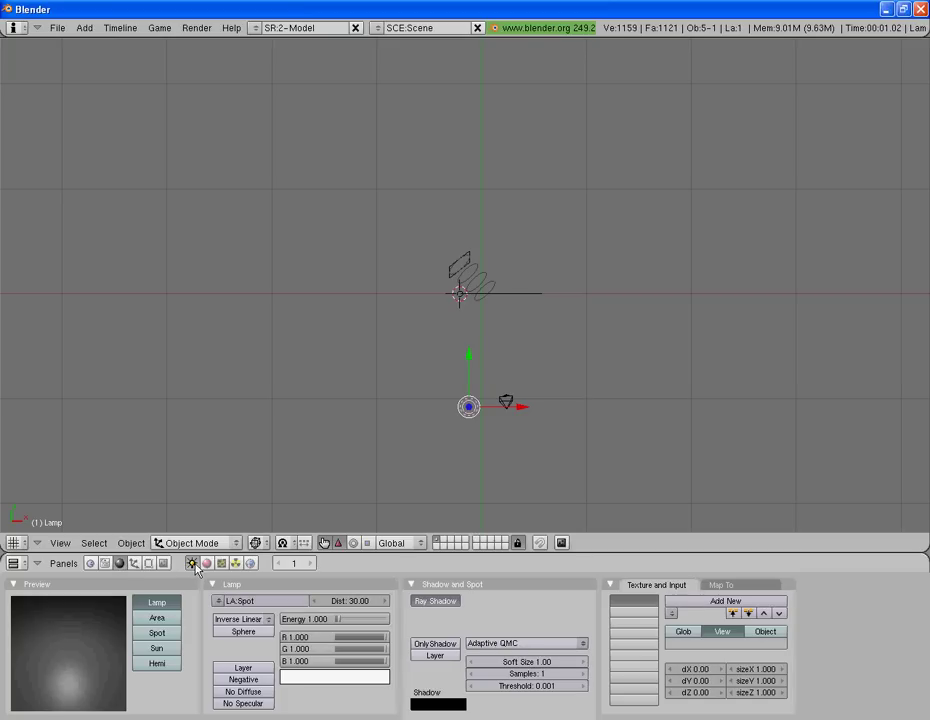
click(431, 604)
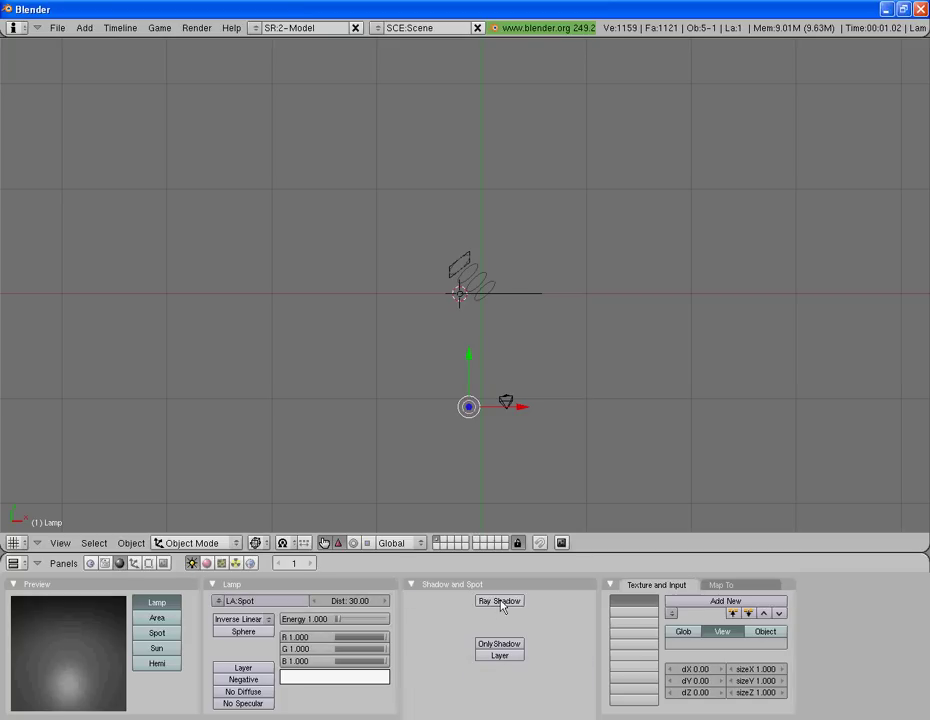
Step: Nudge the lamp left and place a duplicate lamp up and to the right
key(g)
click(491, 424)
key(shift+d)
click(616, 401)
Step: Test-render the frame, then view the scene through the spot lamp
key(F12)
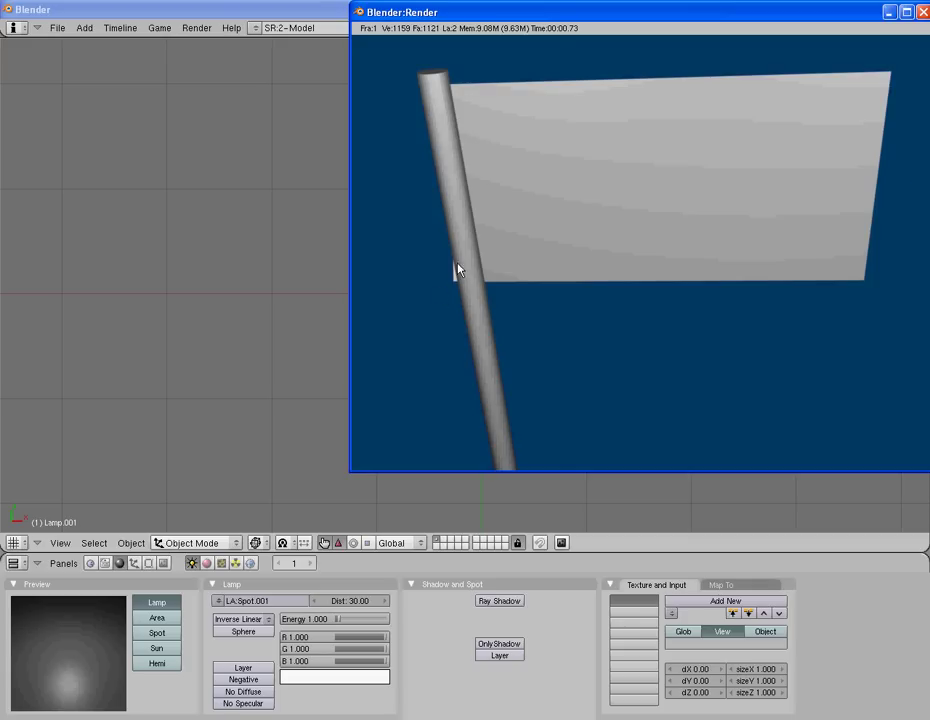
key(Escape)
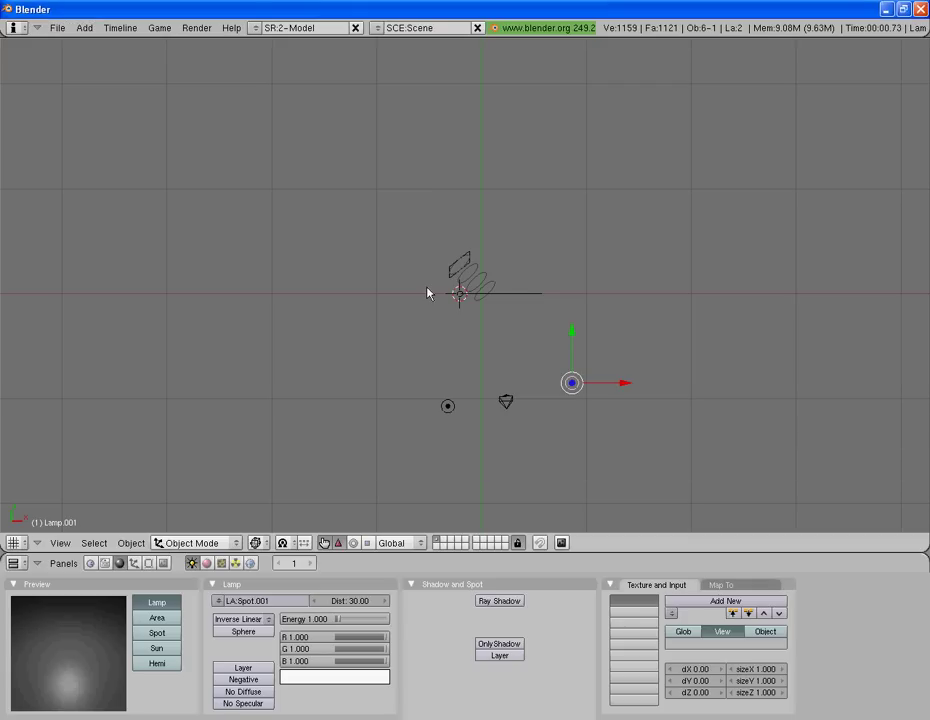
key(ctrl+KP_0)
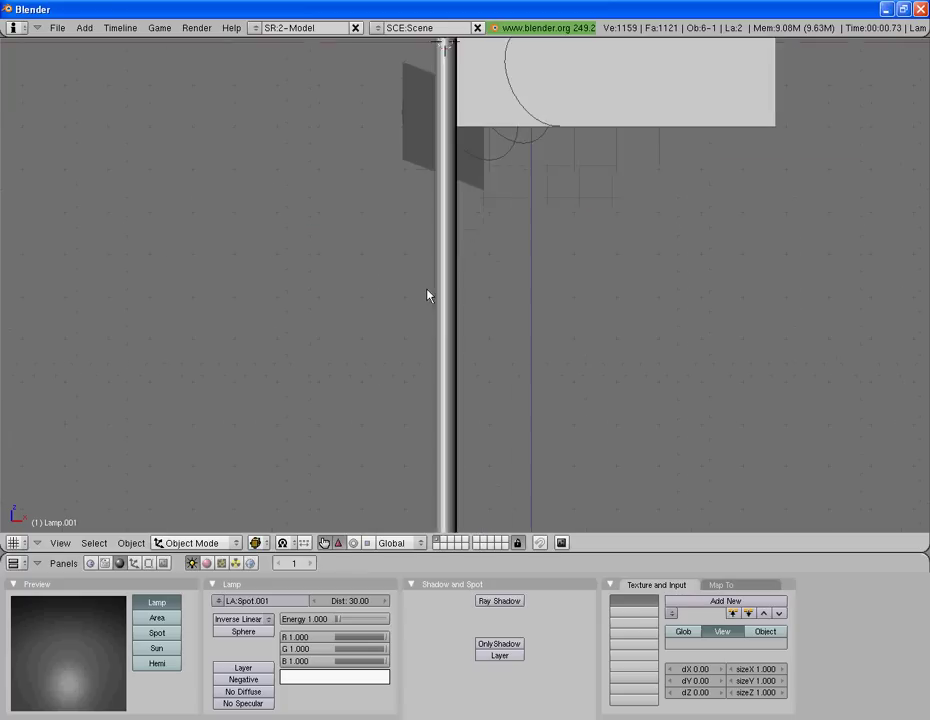
Step: Select Plane.001 and give it a new material with Alpha 0.000 and ZTransp enabled
mouse_move(454, 416)
middle_down()
mouse_move(496, 366)
mouse_move(302, 297)
middle_up()
right_click(311, 288)
mouse_move(326, 208)
middle_down()
mouse_move(376, 475)
mouse_move(455, 332)
mouse_move(515, 413)
mouse_move(410, 205)
middle_up()
click(252, 613)
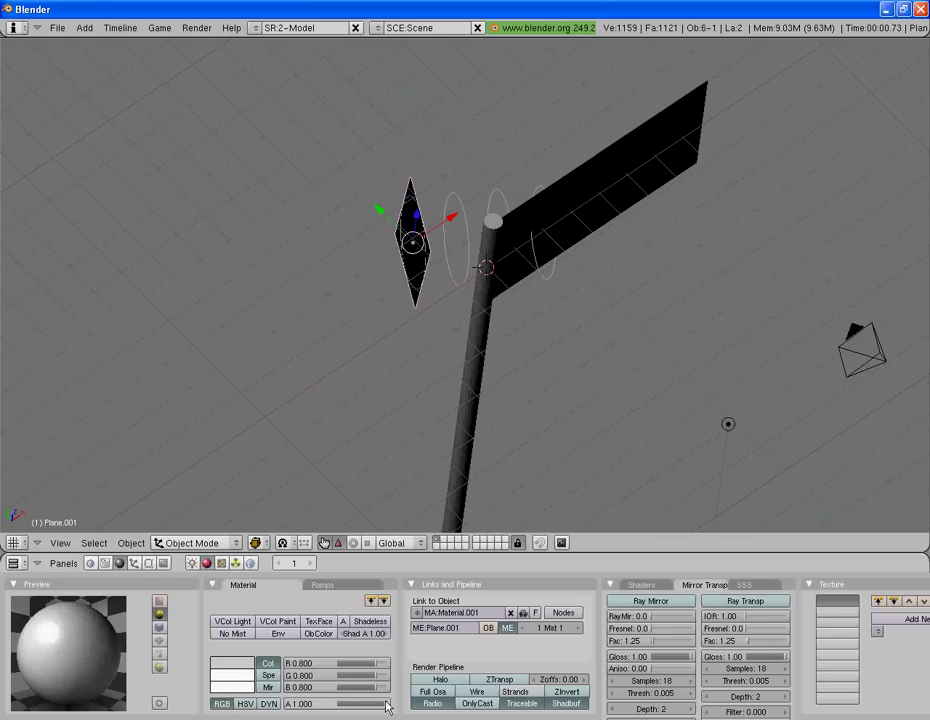
drag(386, 706, 307, 706)
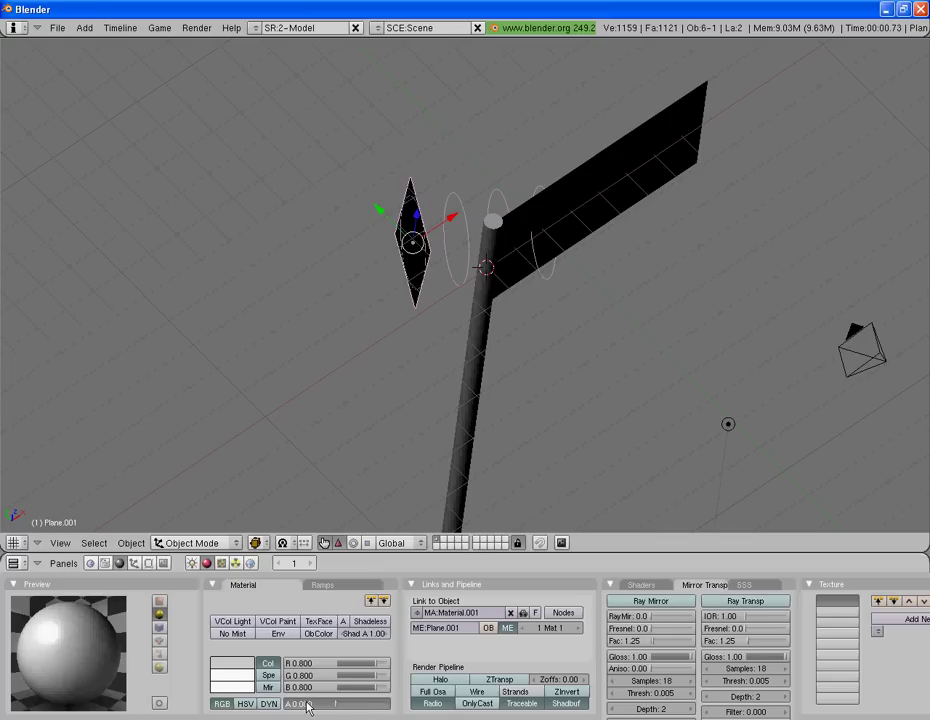
click(497, 680)
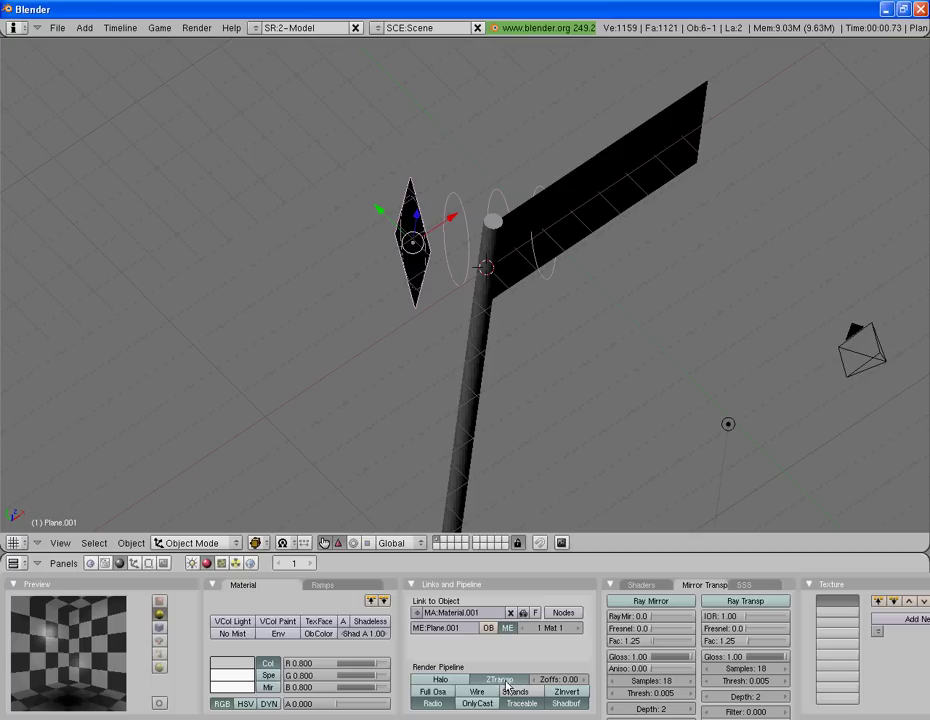
key(F12)
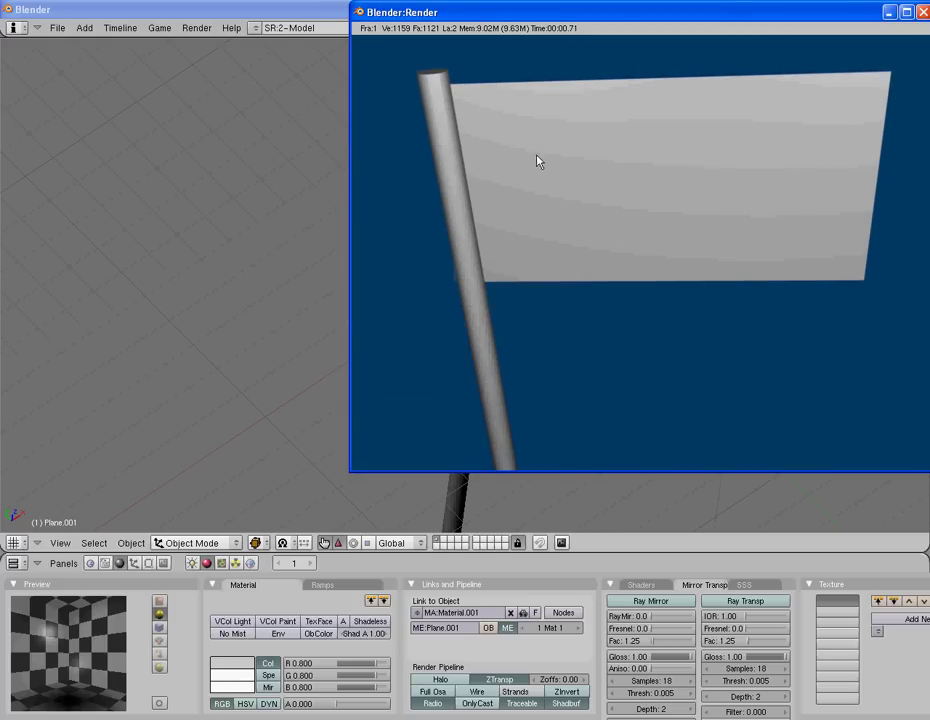
key(Escape)
mouse_move(576, 375)
middle_down()
mouse_move(508, 297)
mouse_move(864, 307)
mouse_move(620, 251)
middle_up()
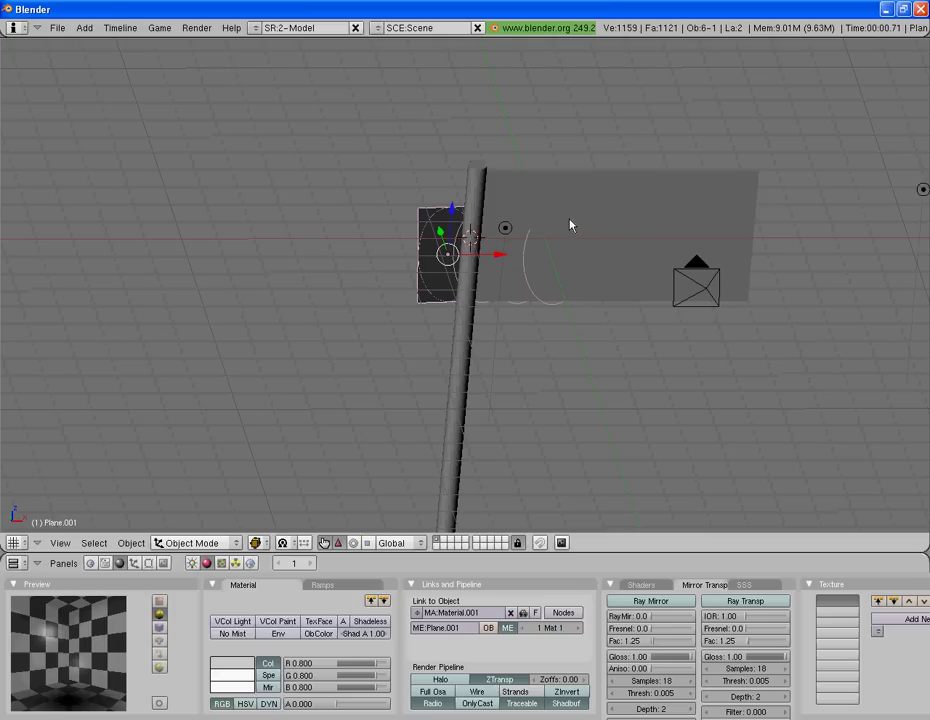
key(alt+a)
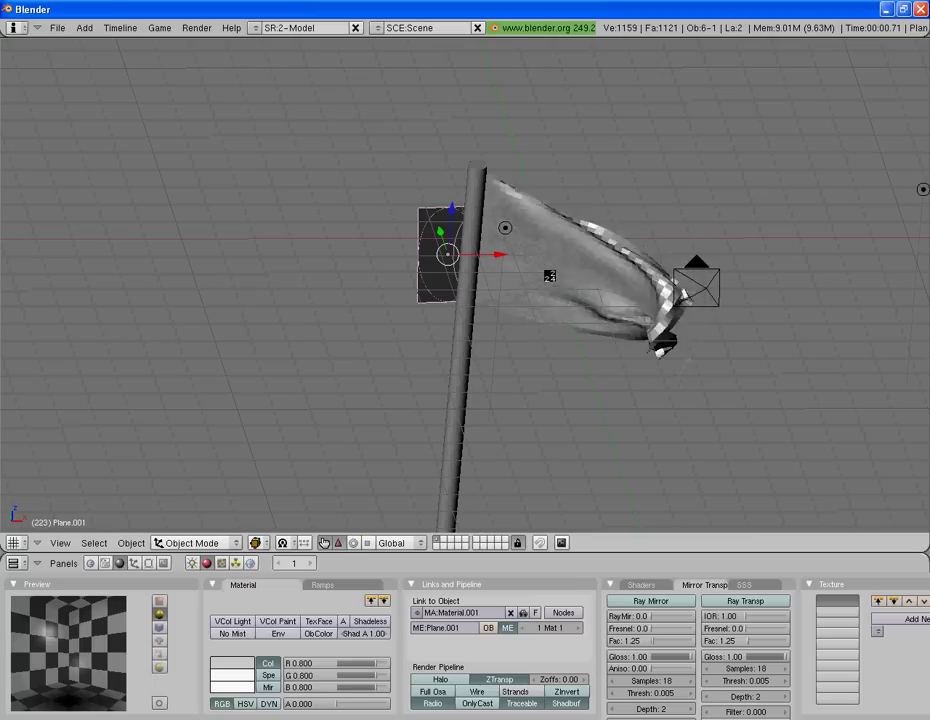
key(Escape)
key(F12)
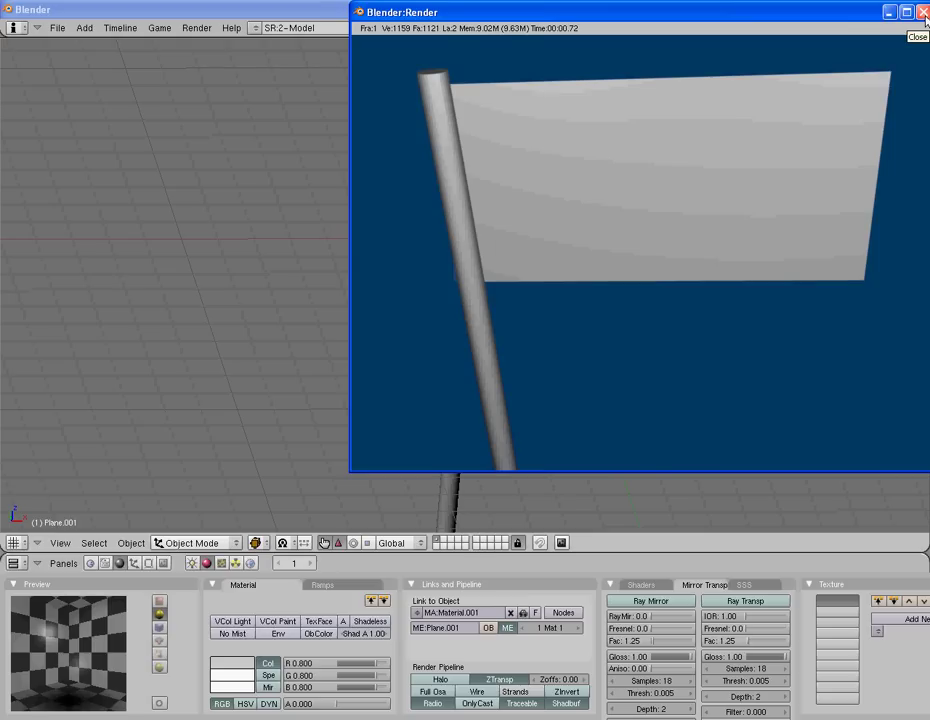
click(922, 12)
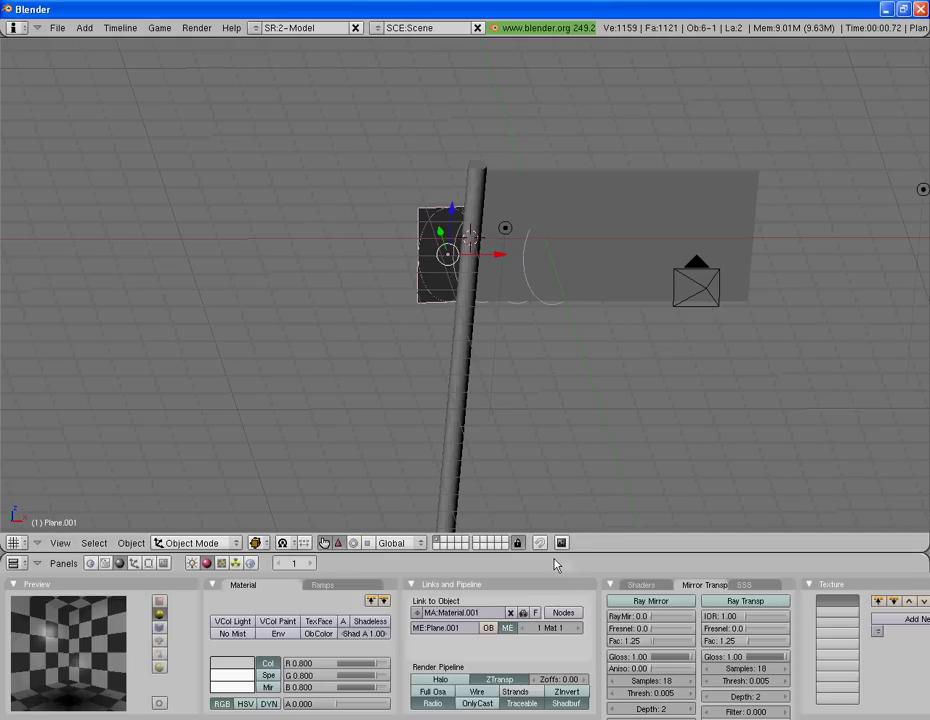
Step: Set the animation's End frame to 85 in the render settings
key(F10)
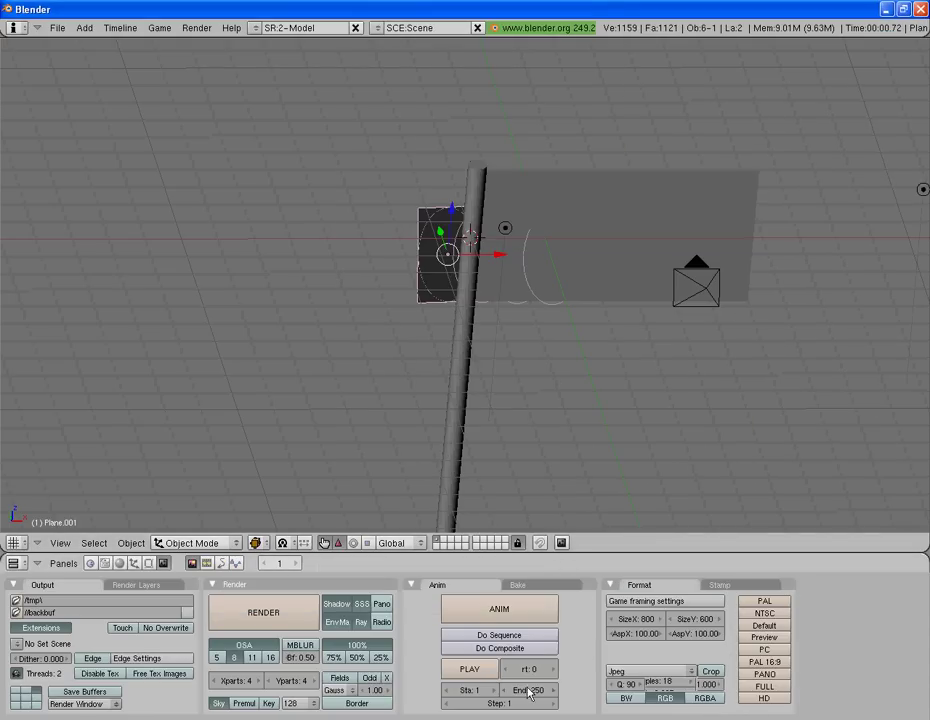
click(529, 693)
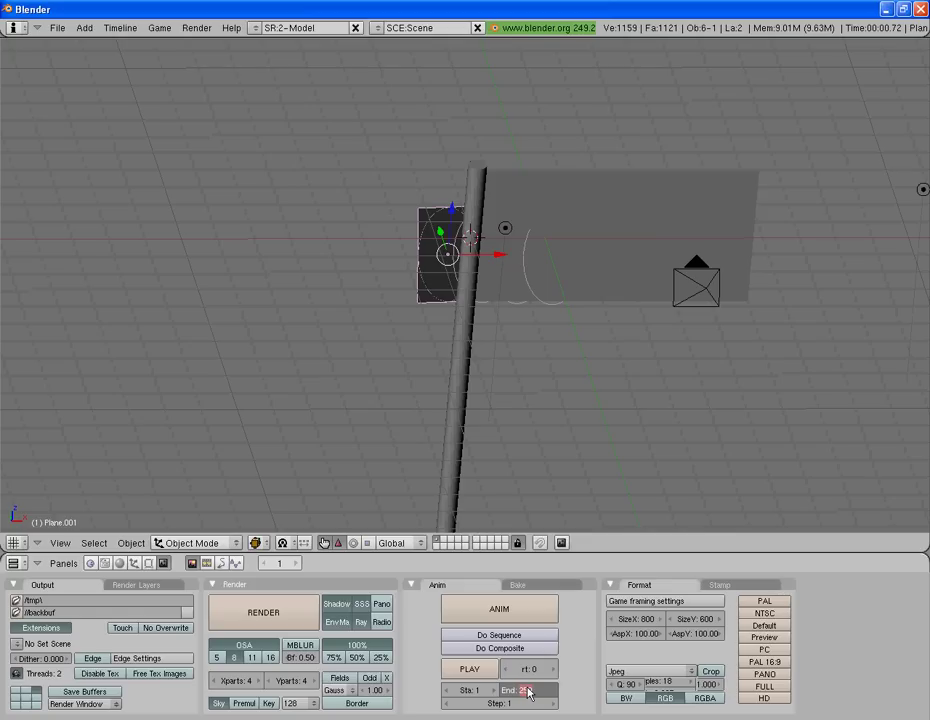
text(85)
key(Return)
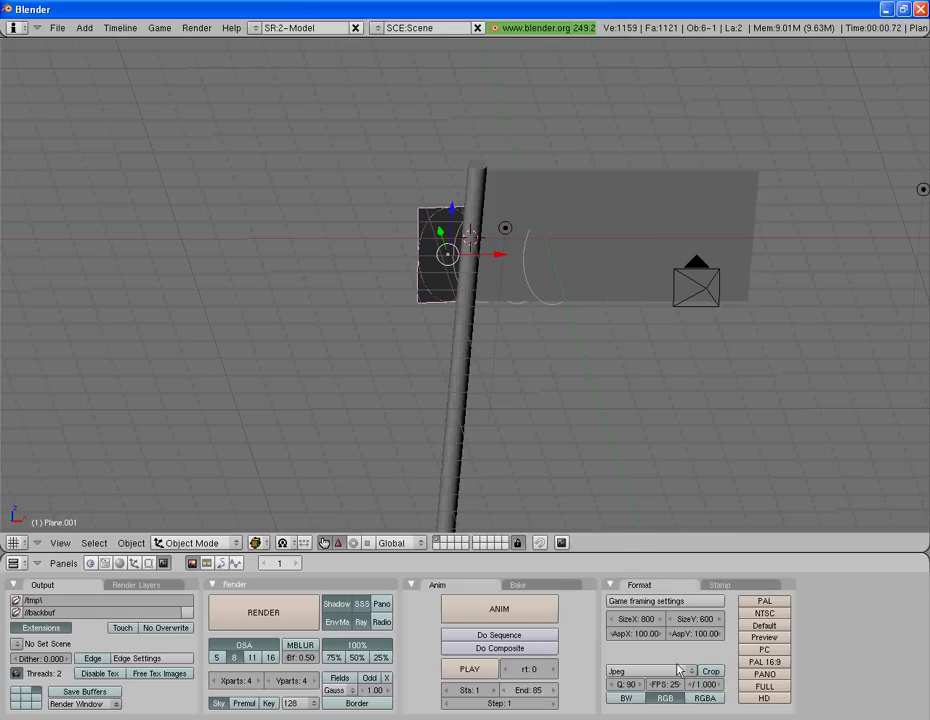
Step: Set the output format to AVI Codec with Microsoft Video 1 compression
click(667, 673)
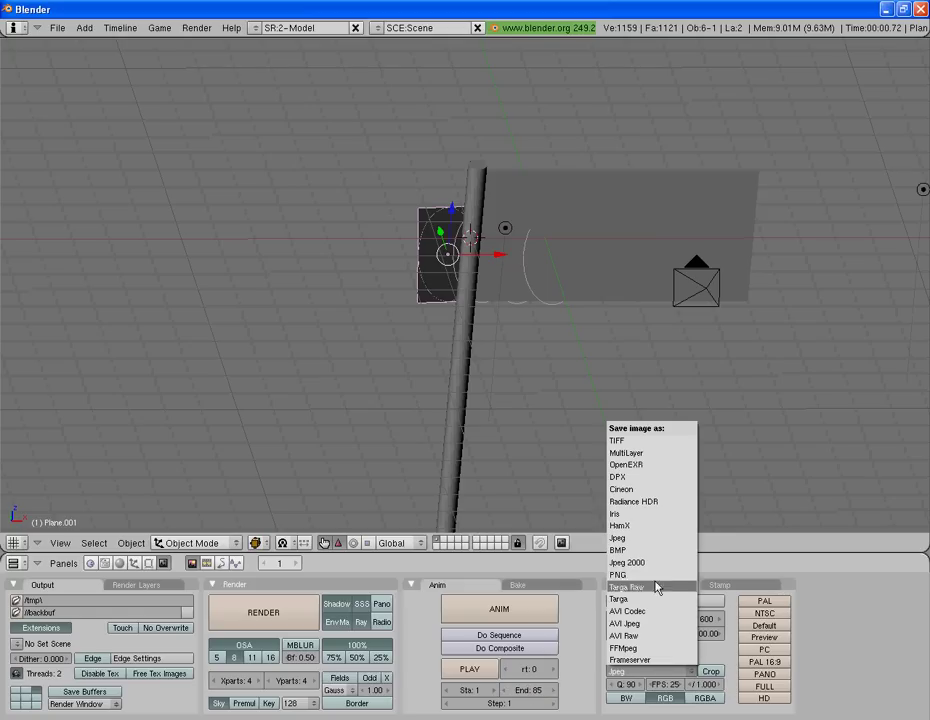
click(619, 611)
click(120, 131)
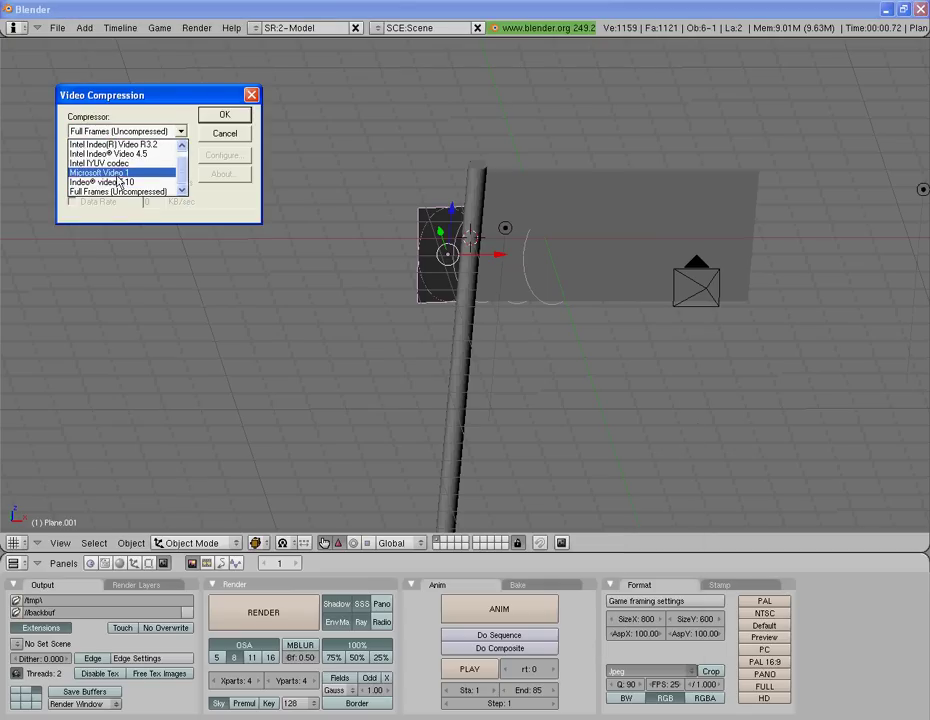
click(115, 177)
click(226, 115)
Step: Set the animation output path to Desktop\flag
click(16, 600)
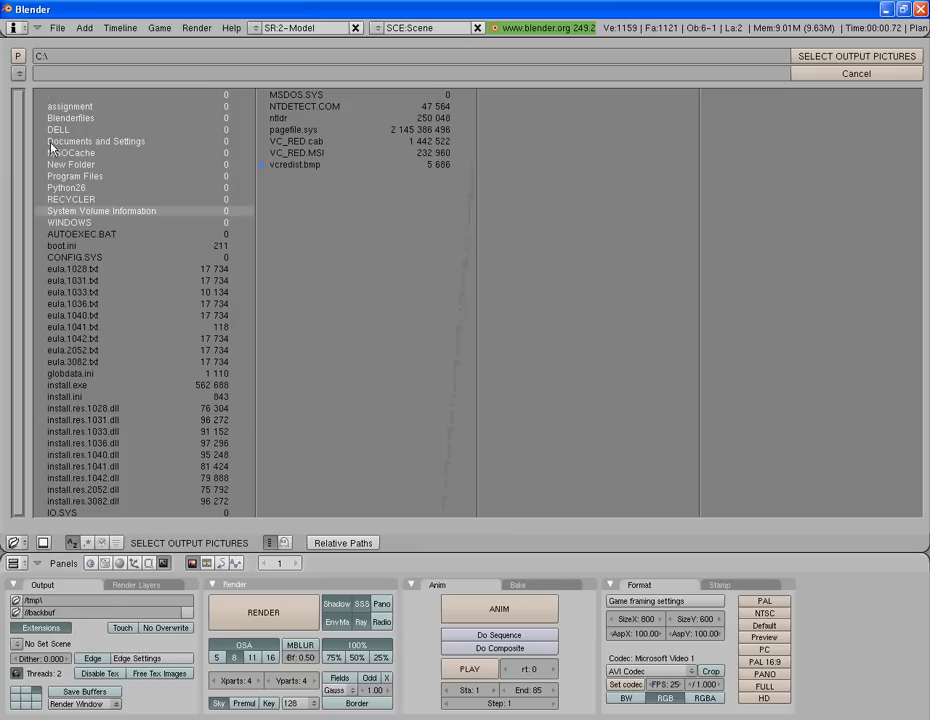
click(17, 74)
click(141, 156)
text(flag)
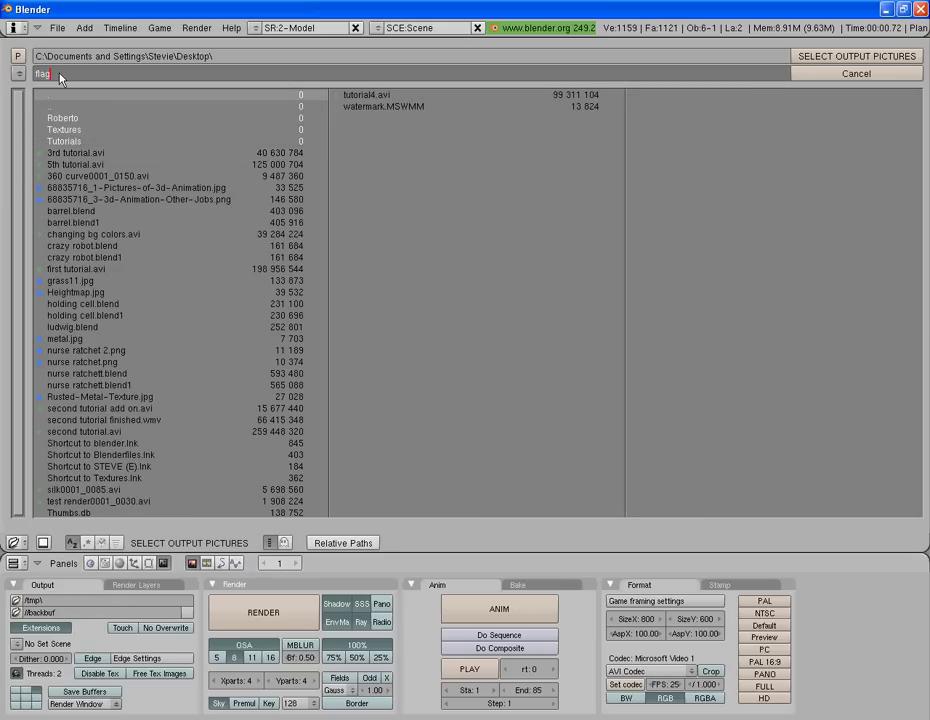
click(852, 57)
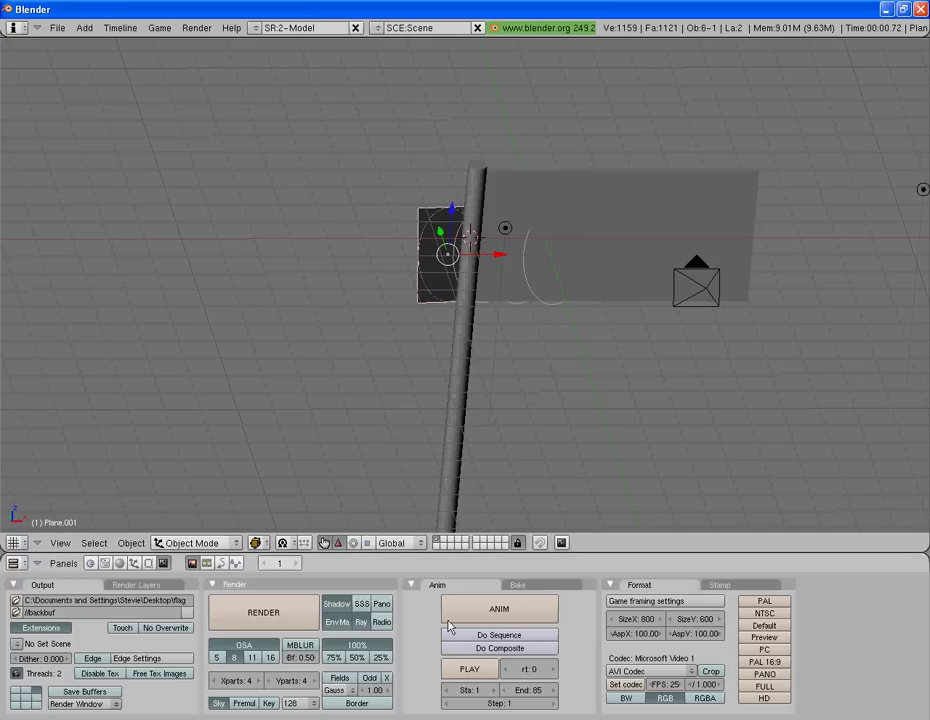
click(499, 609)
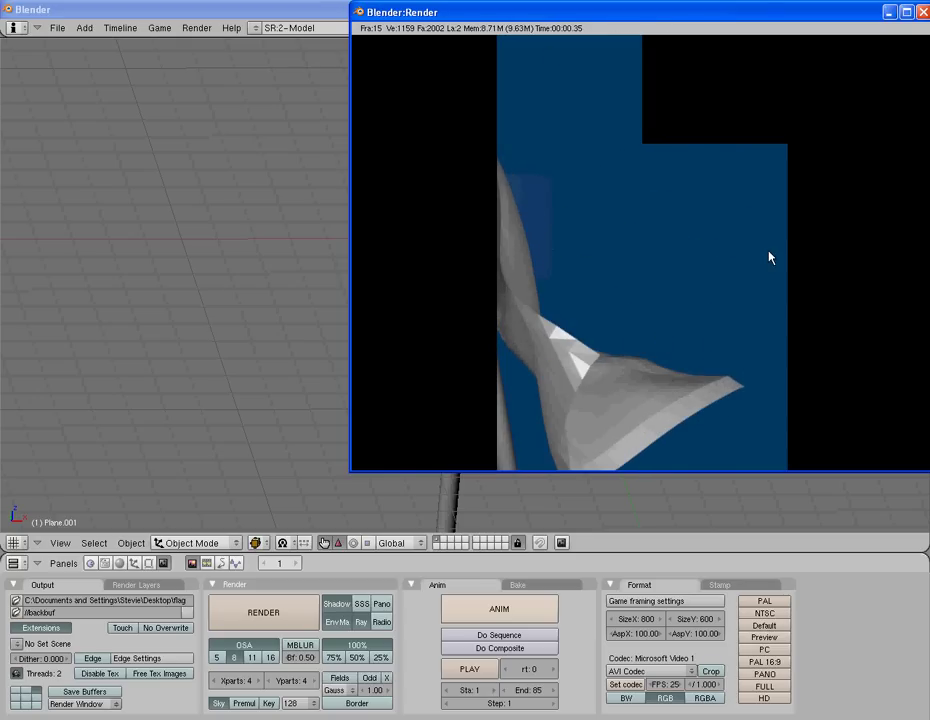
key(Escape)
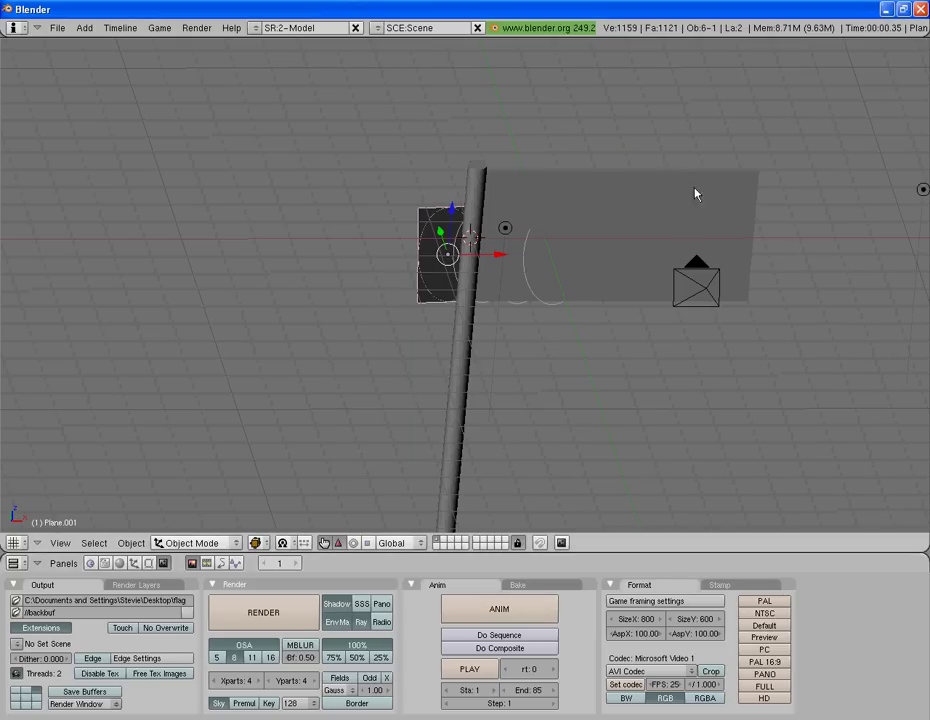
Step: Select the flag plane and add a Subsurf modifier below its cloth modifier
right_click(700, 184)
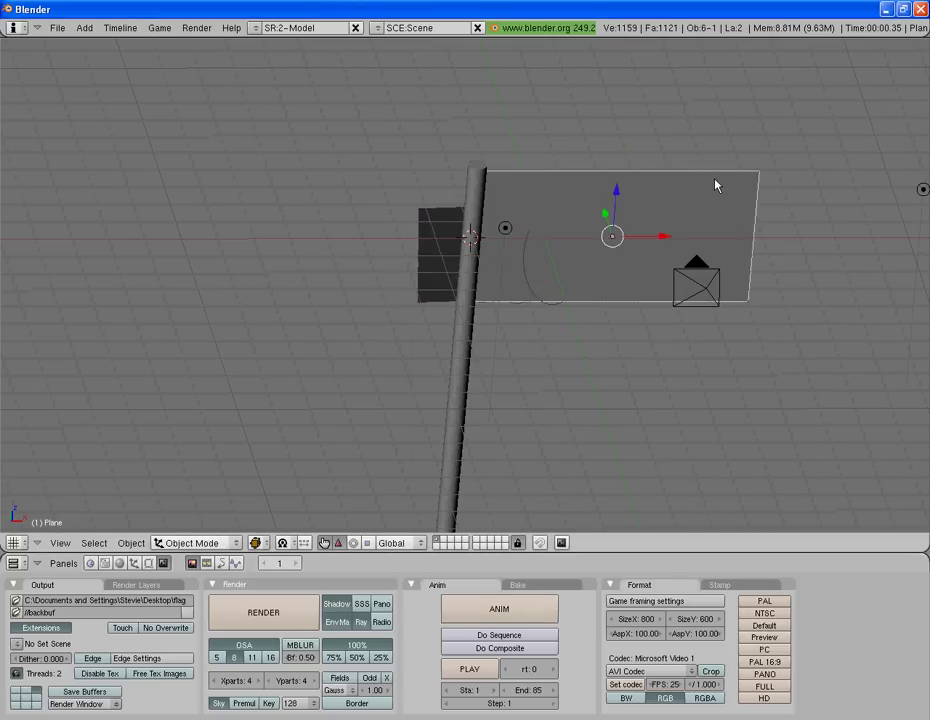
click(134, 564)
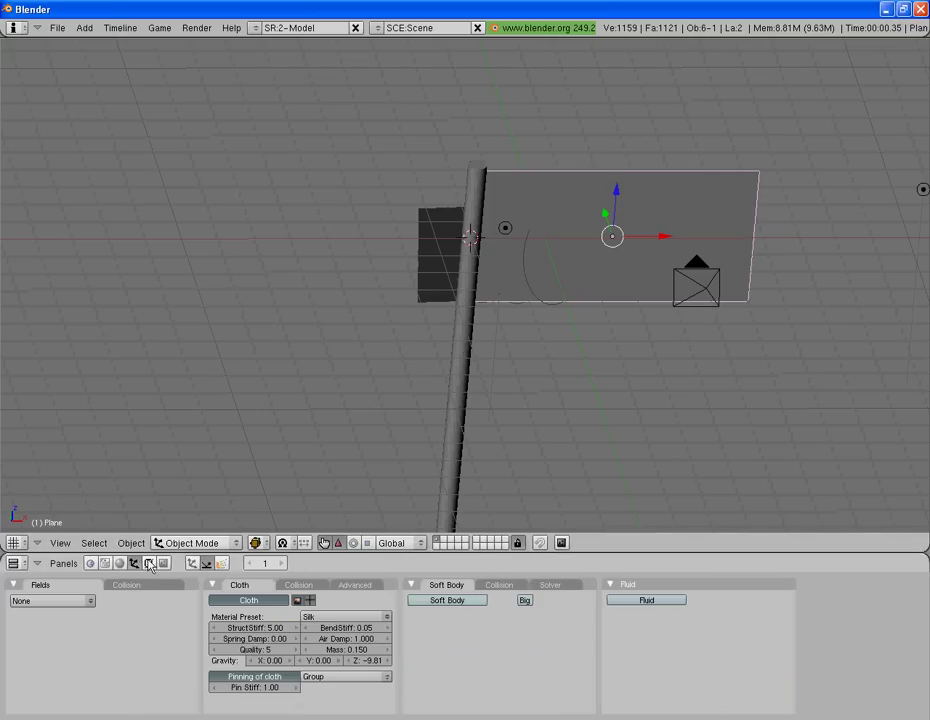
click(119, 564)
click(148, 563)
click(148, 563)
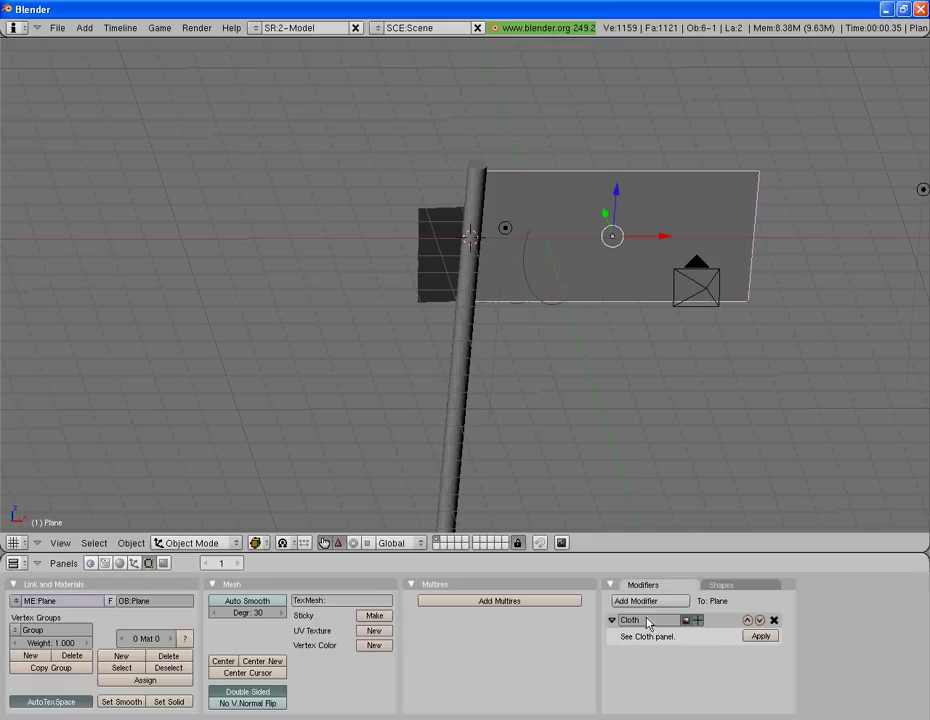
click(645, 601)
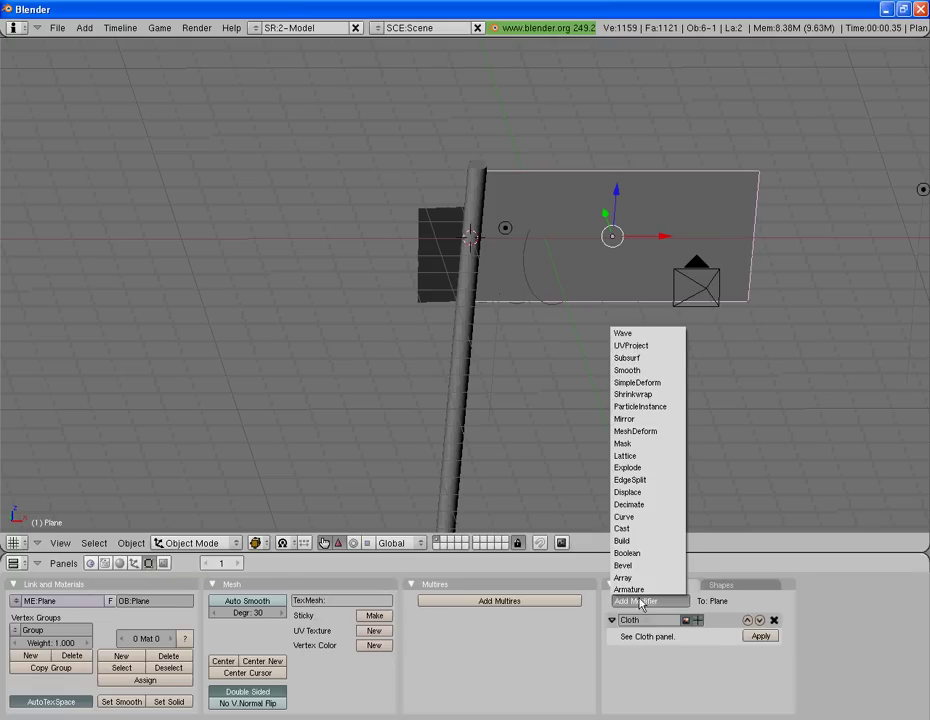
click(630, 358)
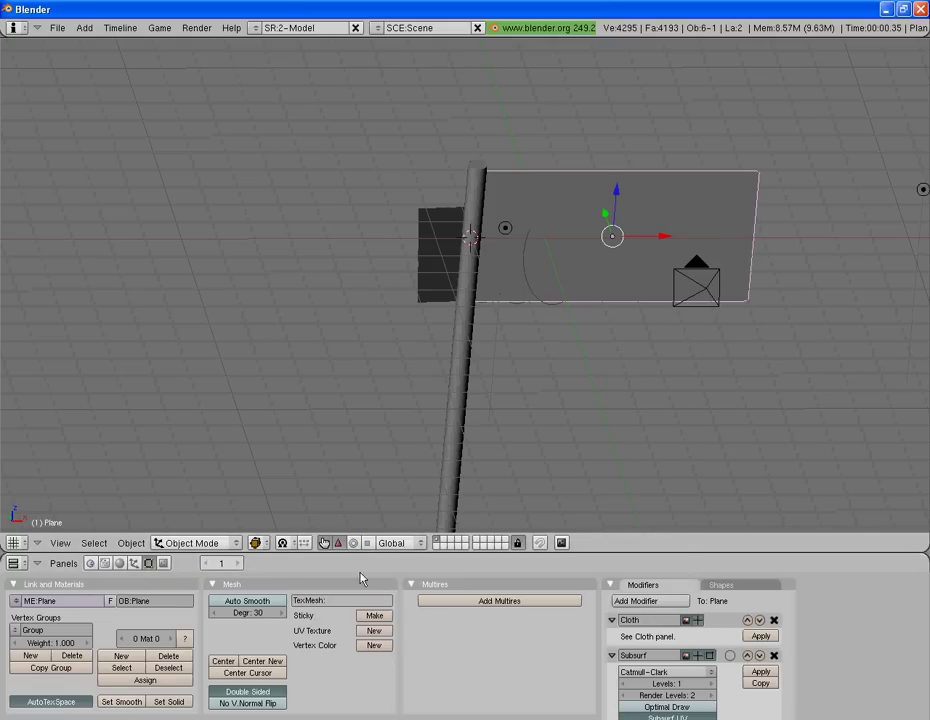
key(F10)
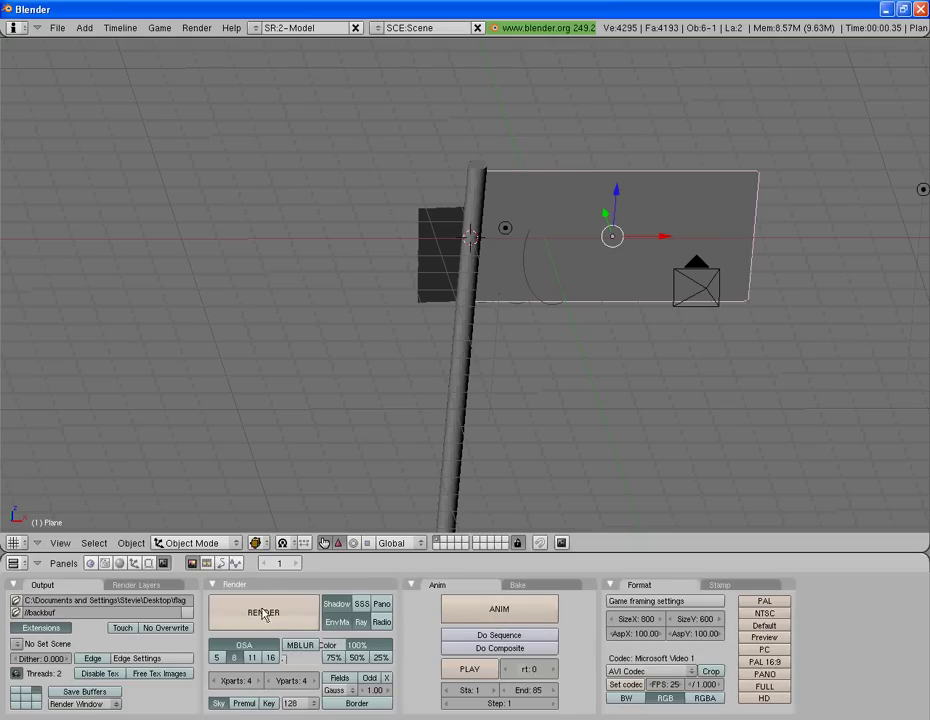
Step: Render all 85 frames with ANIM to the flag AVI on the Desktop
click(518, 612)
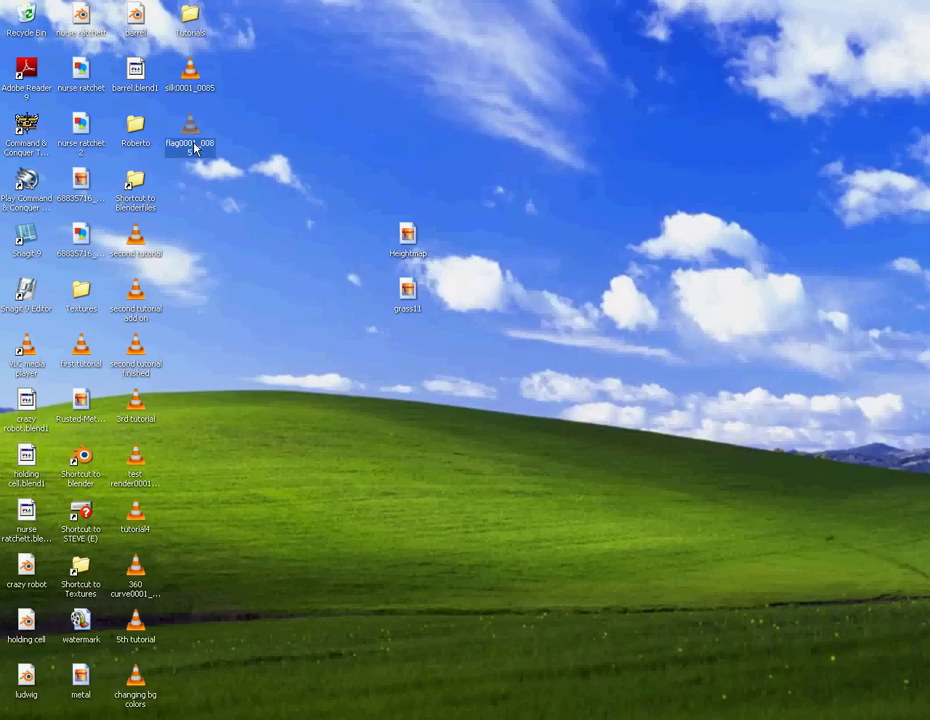
Step: Play flag0001_0085.avi from the desktop in VLC
double_click(190, 140)
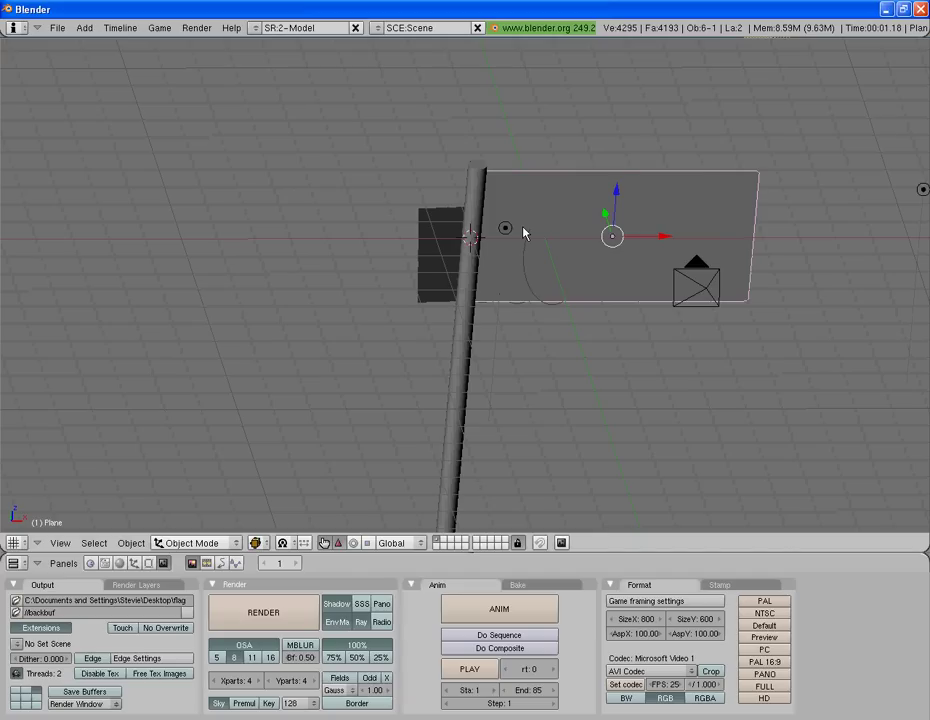
Step: Render a still of frame 85 showing the grey flag waving on its pole
key(F12)
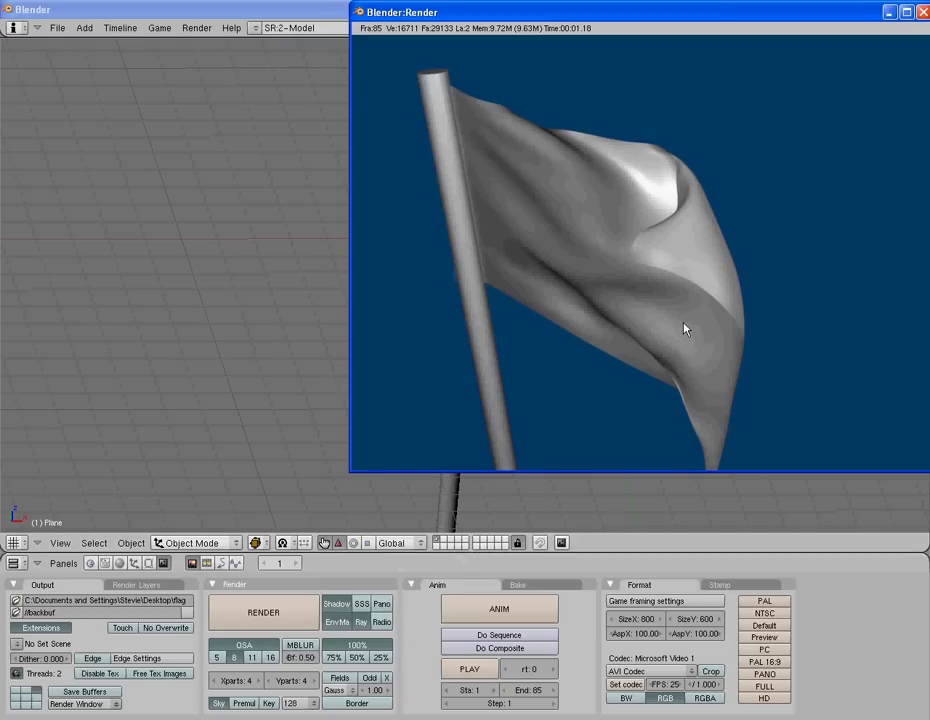